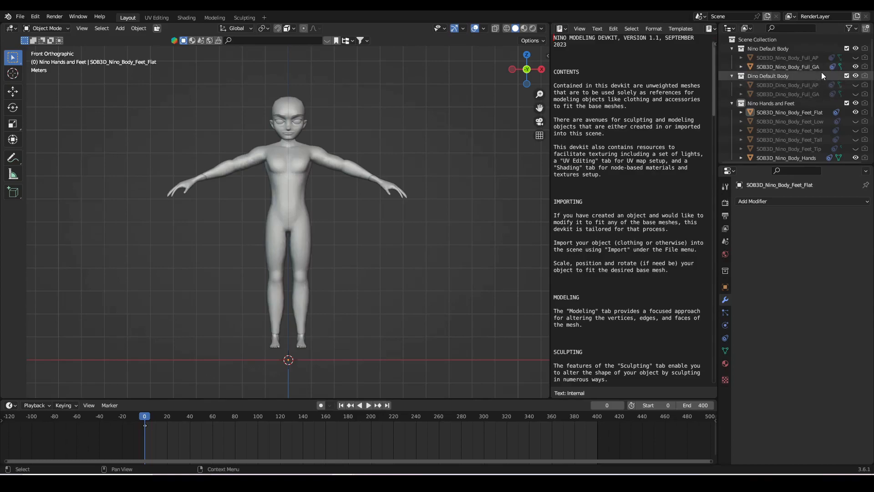
Hide the SOB3D_Nino_Body_Full_GA mesh and show SOB3D_Dino_Body_Full_GA instead.
{"action": "left_click", "coordinate": [855, 67]}
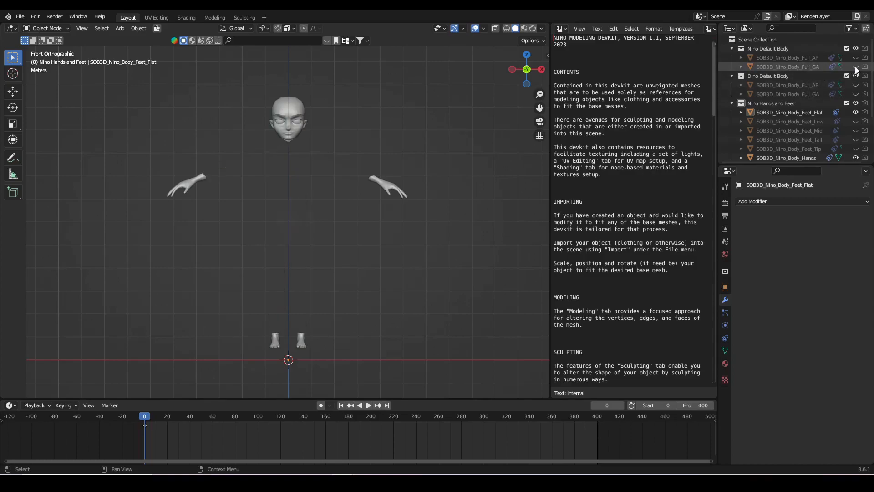
{"action": "left_click", "coordinate": [855, 93]}
{"action": "left_click", "coordinate": [287, 217]}
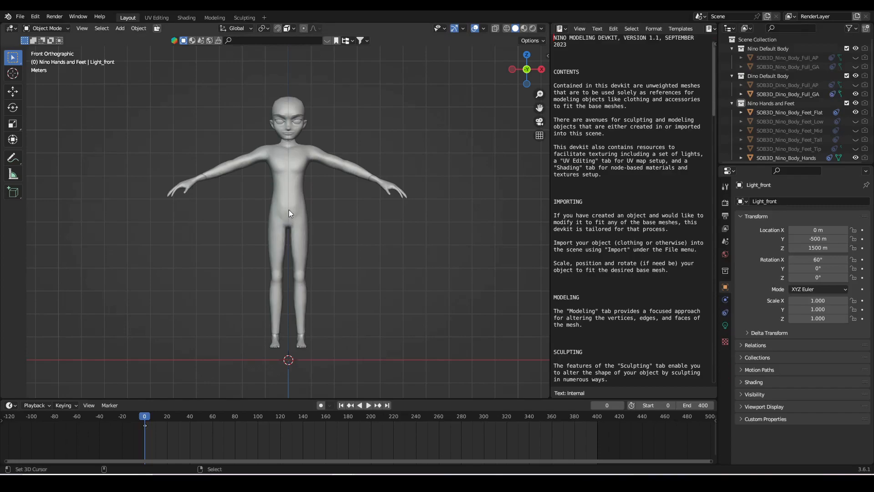
Select the Dino body together with the visible head, hands and flat feet meshes.
{"action": "left_click", "coordinate": [295, 191]}
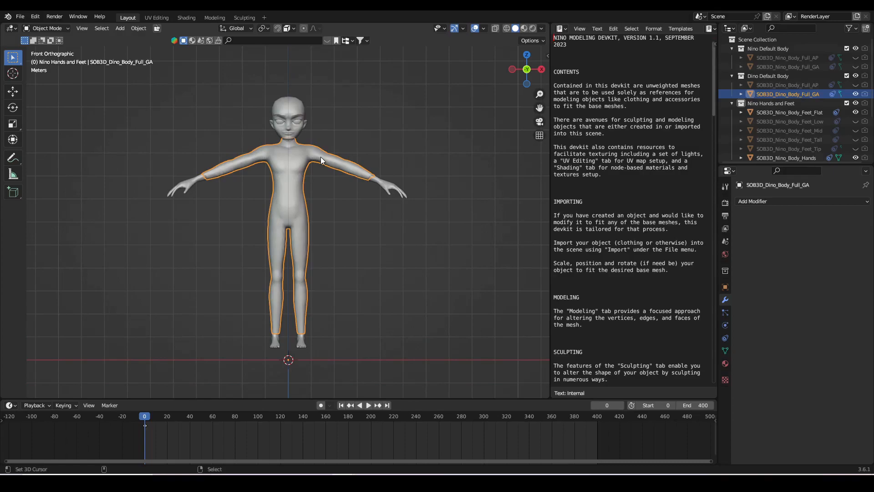
{"action": "key", "text": "a"}
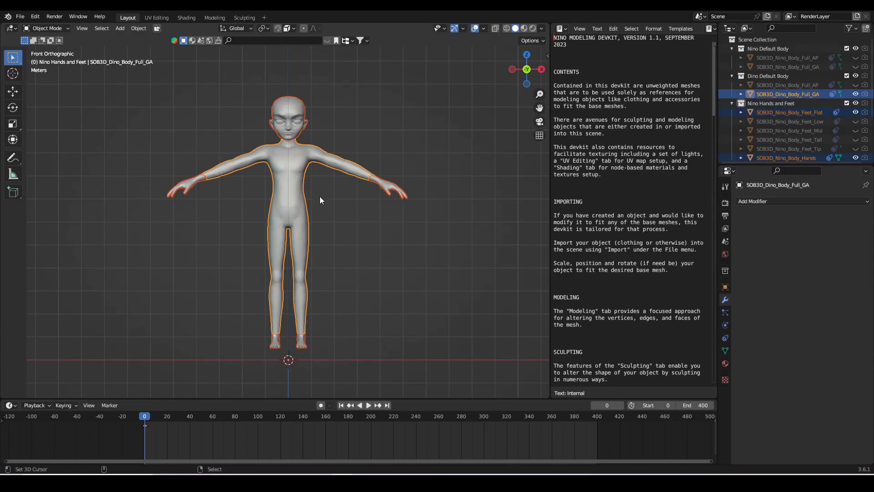
{"action": "key", "text": "KP_3"}
{"action": "key", "text": "KP_1"}
{"action": "scroll", "coordinate": [300, 180], "scroll_direction": "up", "scroll_amount": 1}
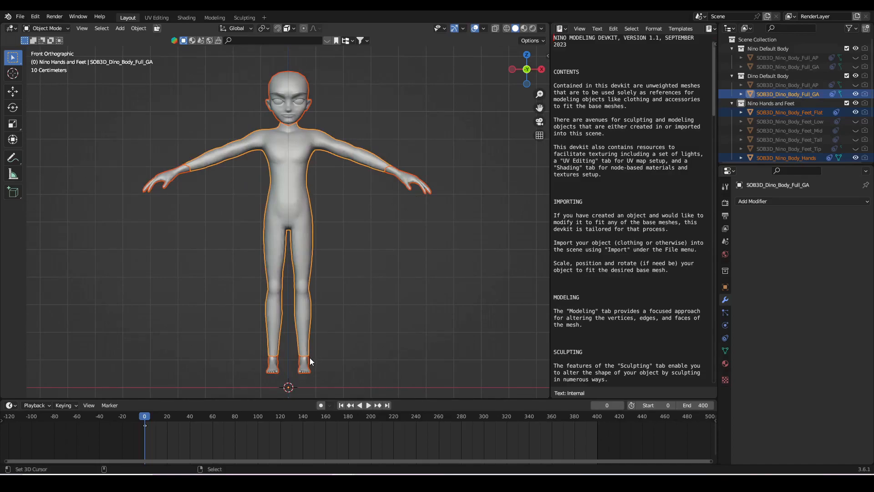
Set up a Wavefront OBJ export of the model with the file name Dino Body Export.
{"action": "left_click", "coordinate": [20, 17]}
{"action": "mouse_move", "coordinate": [50, 149]}
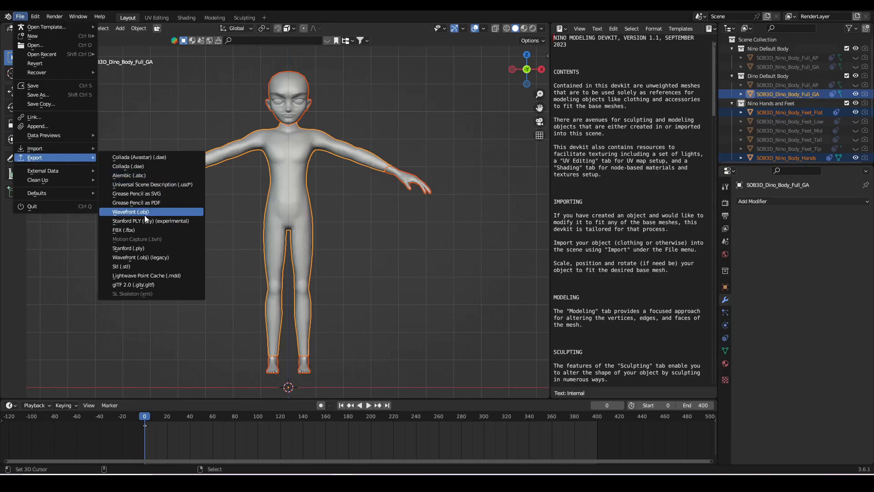
{"action": "left_click", "coordinate": [144, 215]}
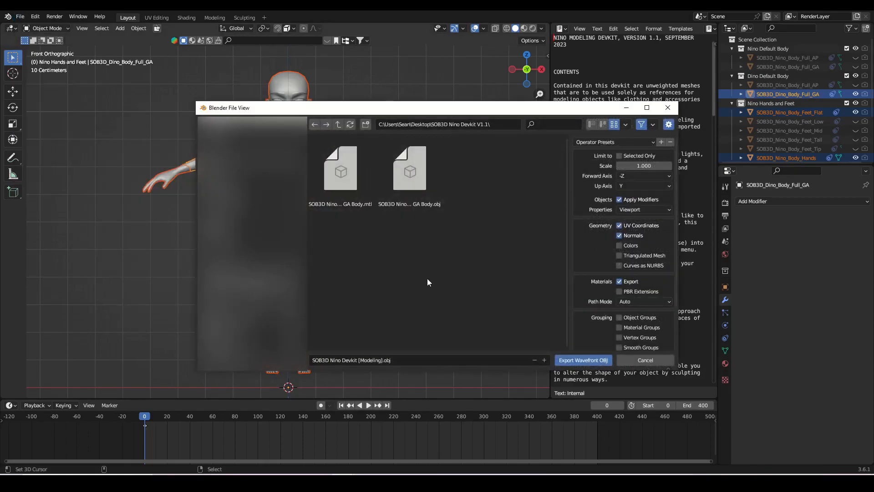
{"action": "left_click", "coordinate": [404, 359]}
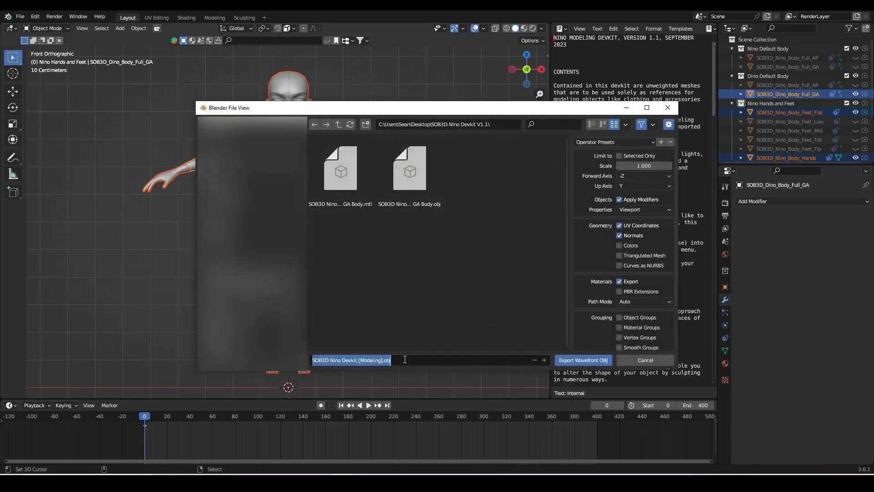
{"action": "type", "text": "Dino Body Export"}
{"action": "key", "text": "Return"}
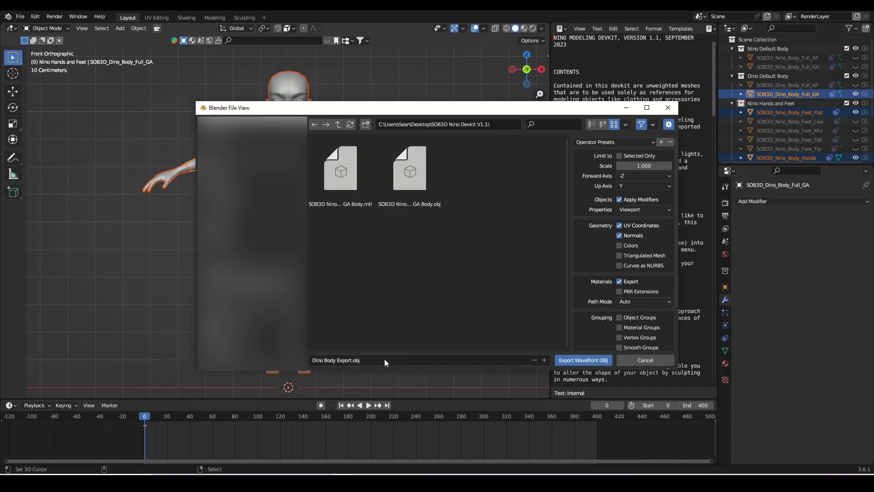
Limit the OBJ export to selected objects, set its scale to 100 and export the file.
{"action": "left_click", "coordinate": [635, 155]}
{"action": "scroll", "coordinate": [633, 201], "scroll_direction": "down", "scroll_amount": 3}
{"action": "scroll", "coordinate": [633, 208], "scroll_direction": "up", "scroll_amount": 3}
{"action": "left_click", "coordinate": [646, 167]}
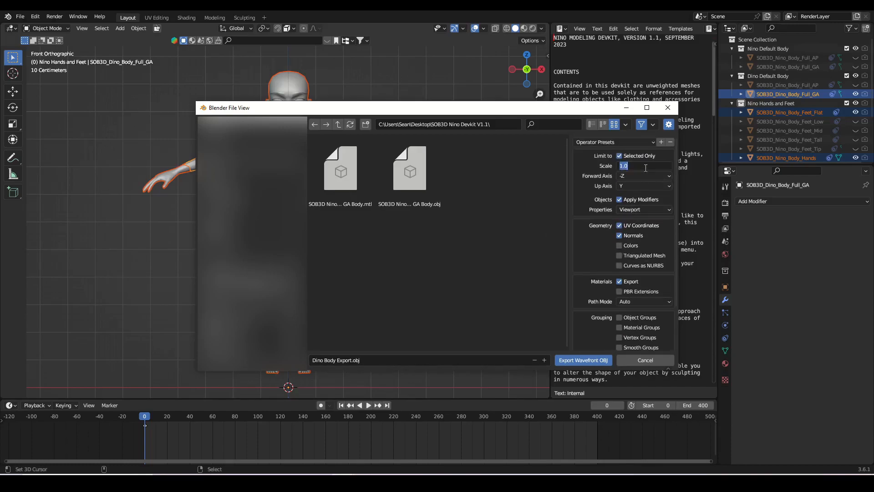
{"action": "type", "text": "100"}
{"action": "key", "text": "Return"}
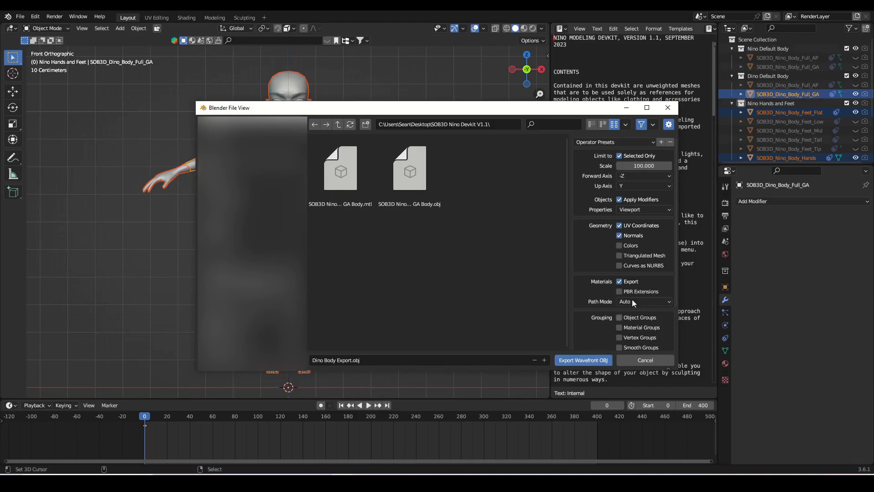
{"action": "left_click", "coordinate": [580, 358]}
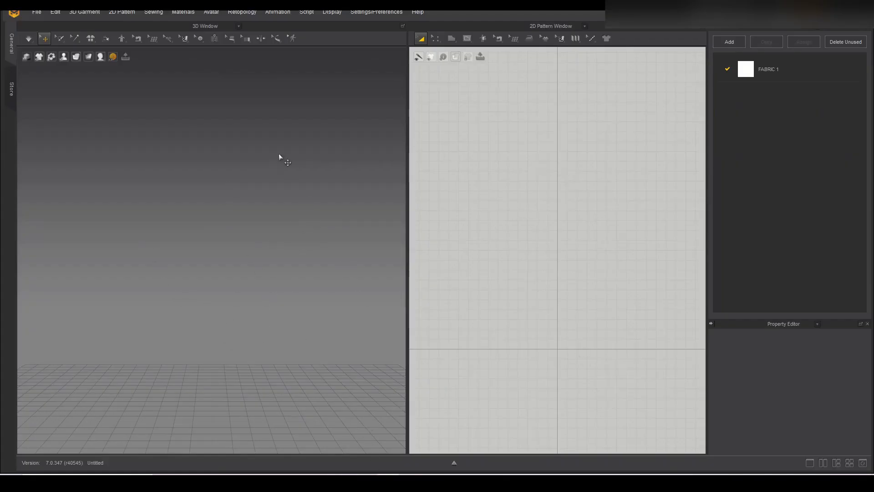
Switch to Marvelous Designer and open Dino Body Export.obj as the avatar, accepting the texture warning.
{"action": "left_click", "coordinate": [38, 13]}
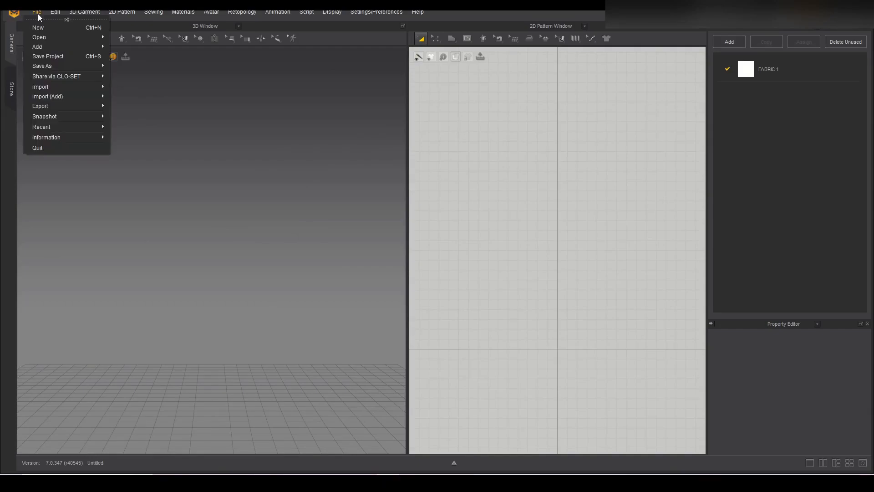
{"action": "mouse_move", "coordinate": [49, 37]}
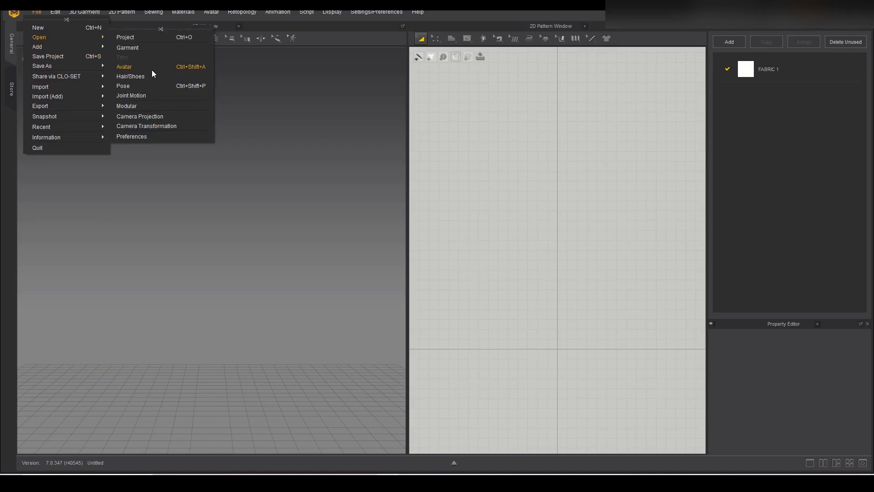
{"action": "left_click", "coordinate": [151, 68]}
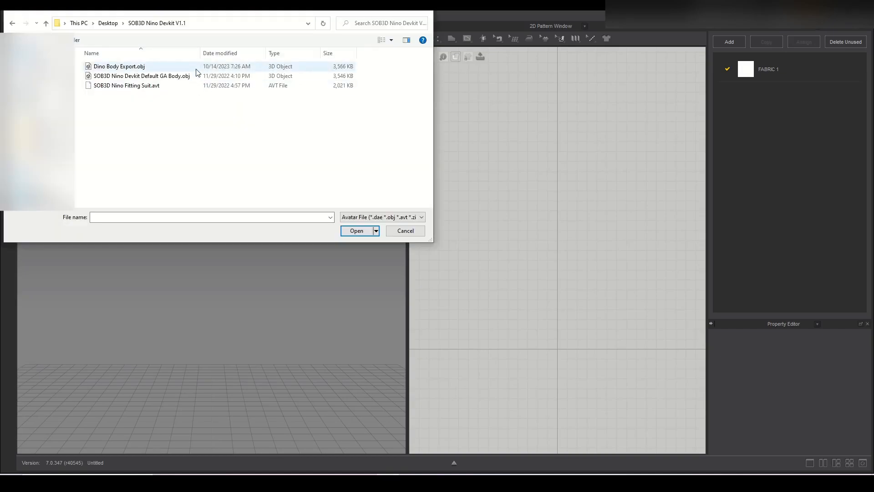
{"action": "left_click", "coordinate": [196, 69]}
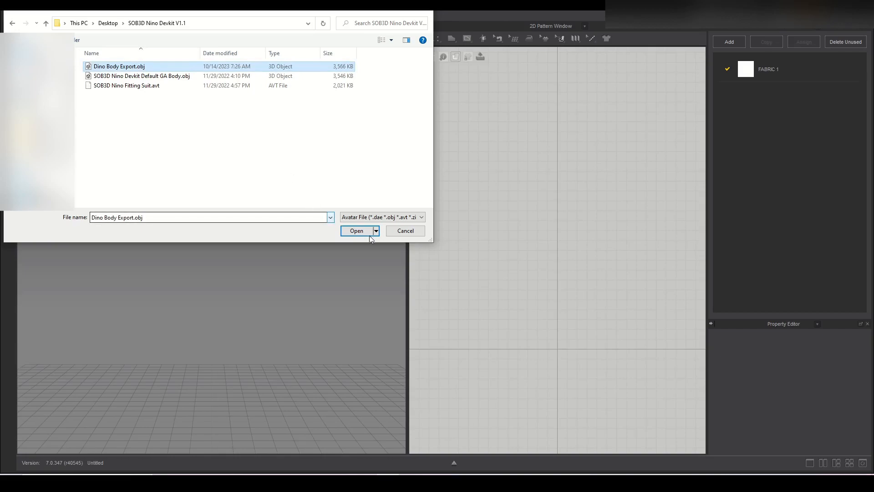
{"action": "left_click", "coordinate": [353, 230]}
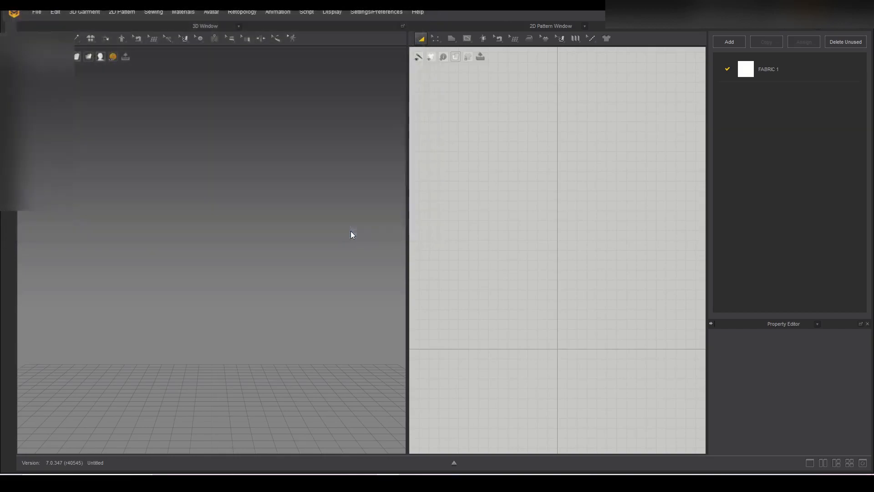
{"action": "left_click", "coordinate": [430, 317]}
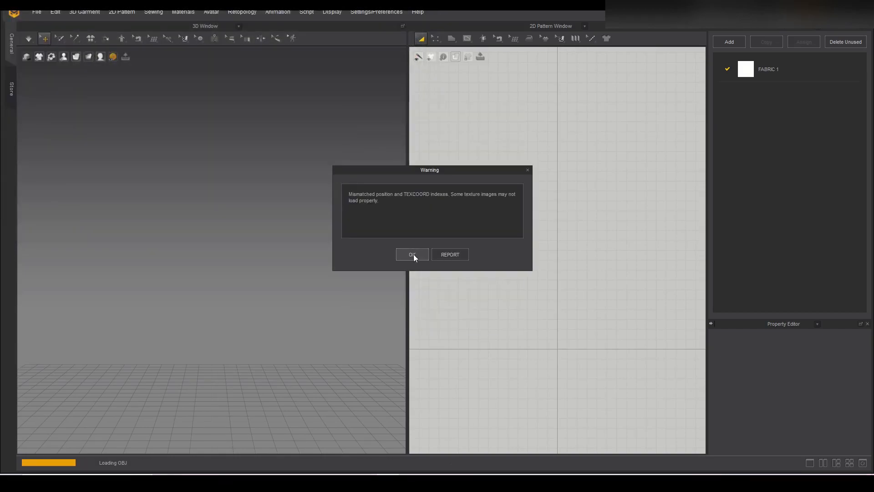
{"action": "left_click", "coordinate": [412, 255]}
Recolour the avatar's material to a muted, less saturated shade based on the Cyan 2 palette colour.
{"action": "scroll", "coordinate": [331, 308], "scroll_direction": "down", "scroll_amount": 2}
{"action": "right_click_drag", "start_coordinate": [330, 307], "coordinate": [292, 289]}
{"action": "scroll", "coordinate": [276, 286], "scroll_direction": "up", "scroll_amount": 2}
{"action": "scroll", "coordinate": [293, 289], "scroll_direction": "down", "scroll_amount": 2}
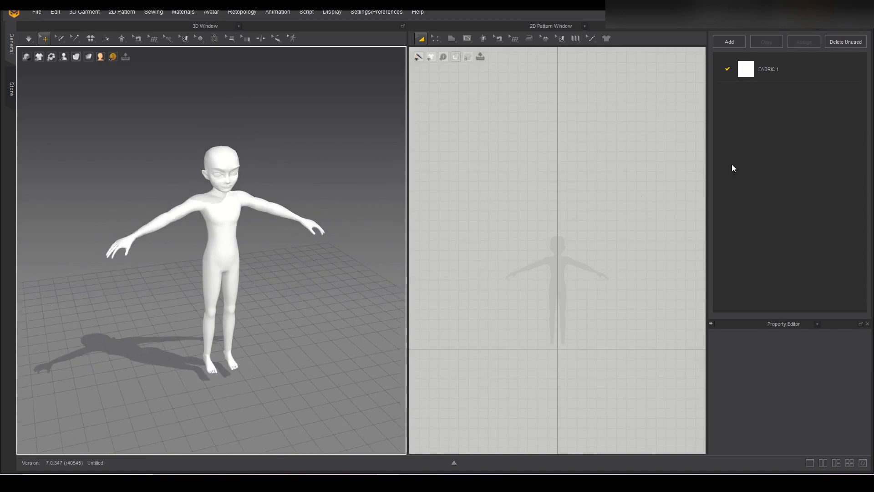
{"action": "left_click", "coordinate": [234, 237]}
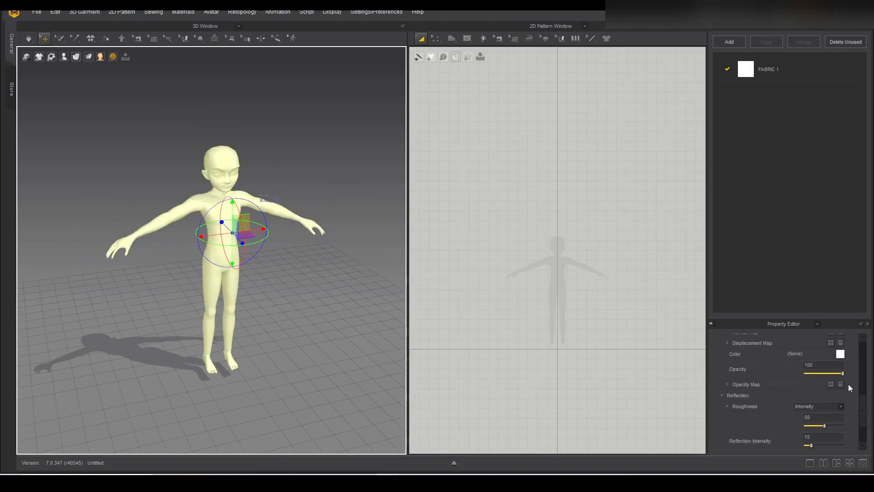
{"action": "scroll", "coordinate": [822, 388], "scroll_direction": "down", "scroll_amount": 2}
{"action": "scroll", "coordinate": [822, 392], "scroll_direction": "up", "scroll_amount": 4}
{"action": "left_click", "coordinate": [841, 384]}
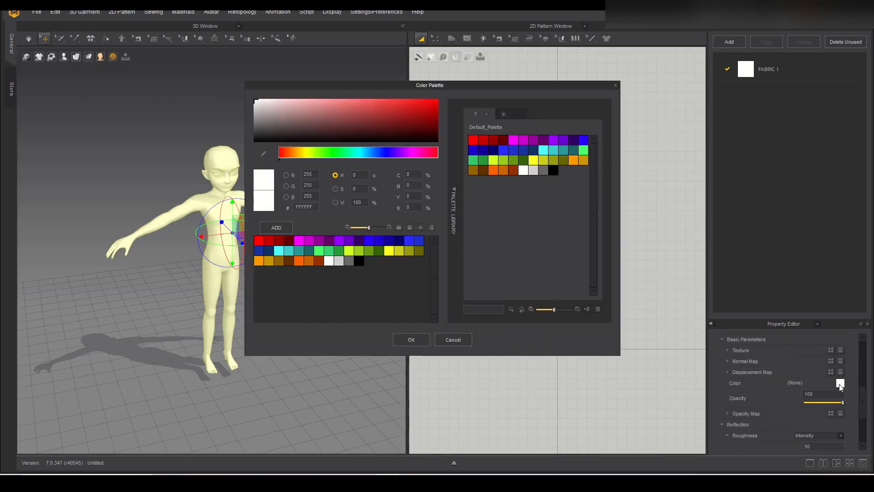
{"action": "left_click", "coordinate": [505, 152]}
{"action": "left_click", "coordinate": [534, 150]}
{"action": "left_click", "coordinate": [553, 150]}
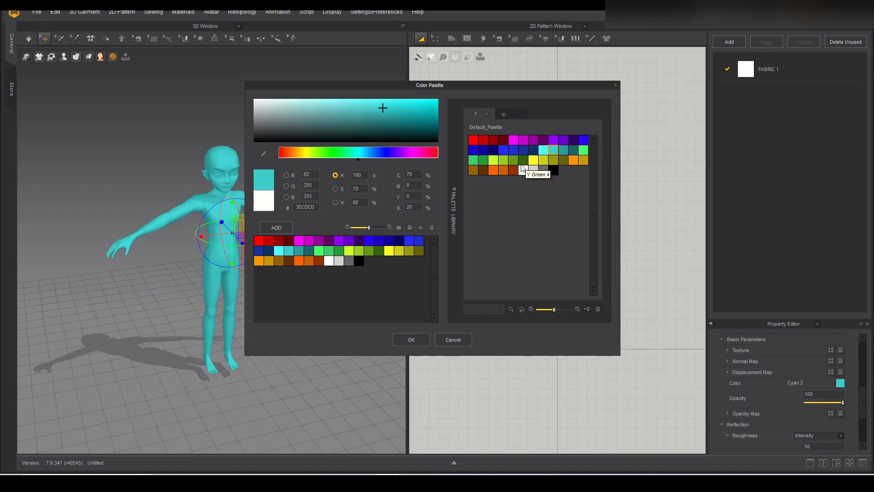
{"action": "left_click_drag", "start_coordinate": [367, 114], "coordinate": [307, 113]}
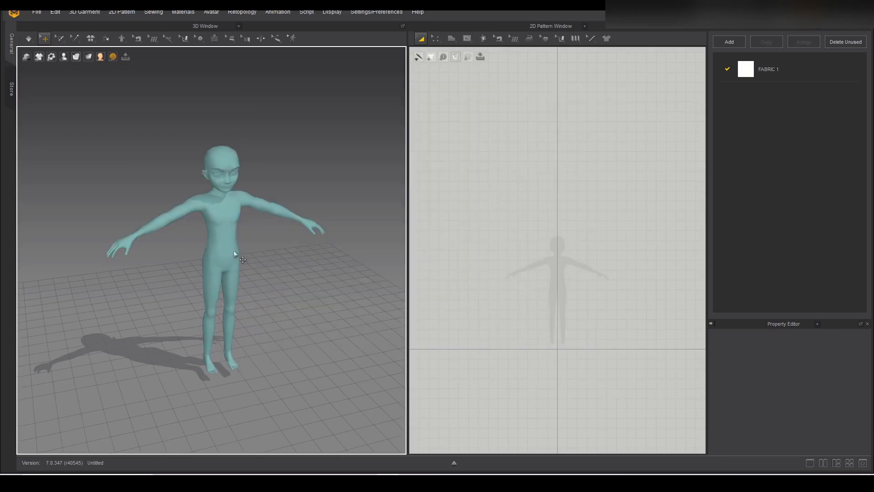
Adjust the roughness in the avatar material's reflection settings.
{"action": "left_click", "coordinate": [226, 242]}
{"action": "scroll", "coordinate": [808, 409], "scroll_direction": "down", "scroll_amount": 3}
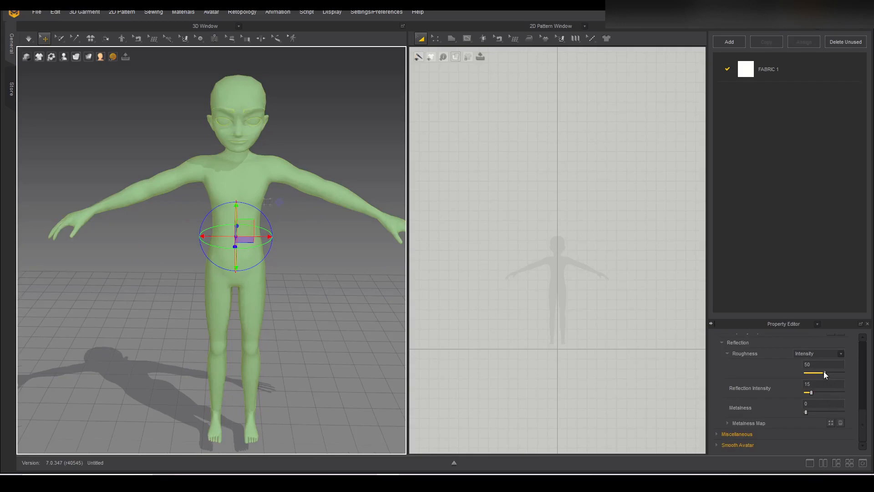
{"action": "left_click_drag", "start_coordinate": [824, 373], "coordinate": [837, 395]}
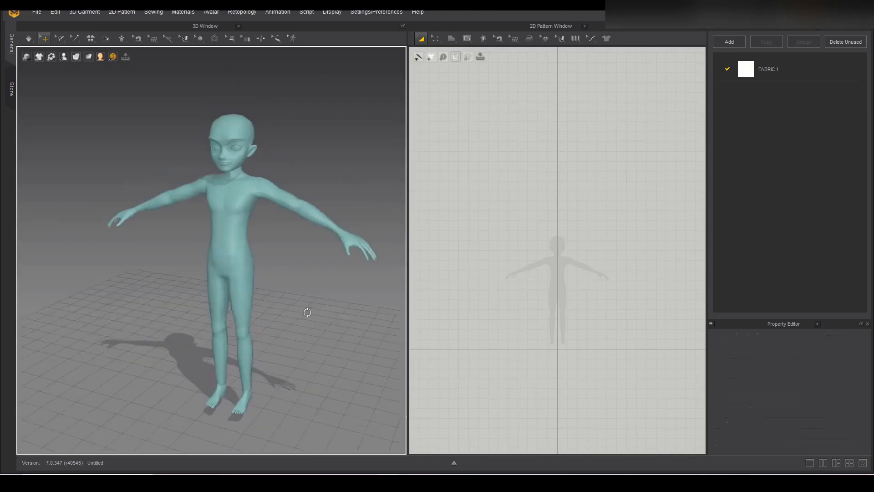
Draw a six-point half-bodice polygon along the avatar's centre line, with a centre edge about 206 mm and a slanted neckline about 81 mm long.
{"action": "right_click_drag", "start_coordinate": [304, 308], "coordinate": [336, 322]}
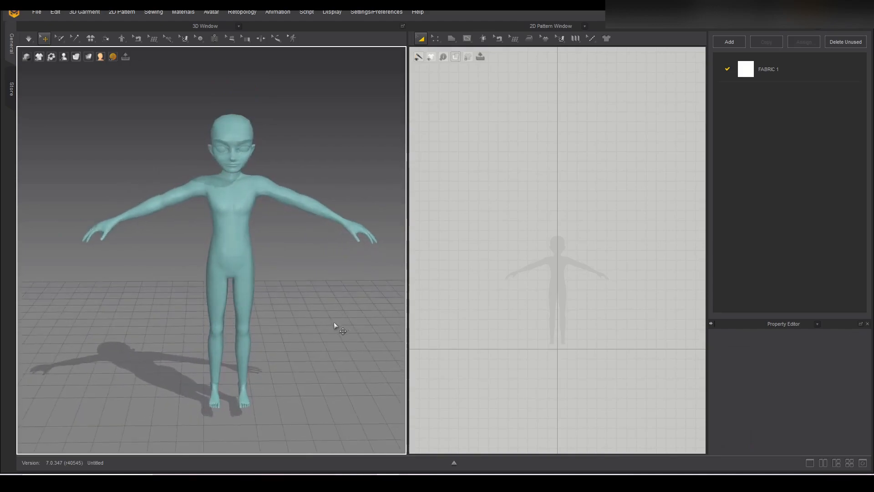
{"action": "scroll", "coordinate": [337, 326], "scroll_direction": "up", "scroll_amount": 2}
{"action": "scroll", "coordinate": [665, 340], "scroll_direction": "up", "scroll_amount": 3}
{"action": "scroll", "coordinate": [647, 314], "scroll_direction": "down", "scroll_amount": 1}
{"action": "scroll", "coordinate": [615, 305], "scroll_direction": "up", "scroll_amount": 4}
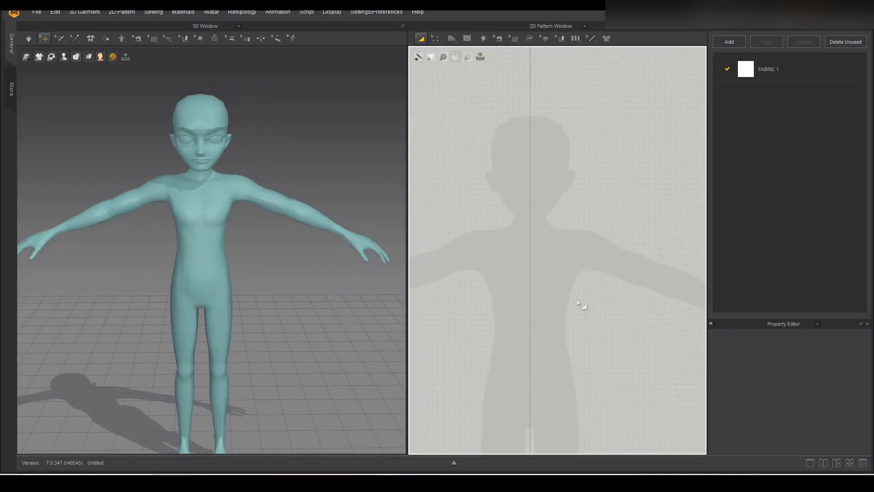
{"action": "key", "text": "h"}
{"action": "left_click", "coordinate": [496, 214]}
{"action": "left_click", "coordinate": [530, 241]}
{"action": "left_click", "coordinate": [530, 353]}
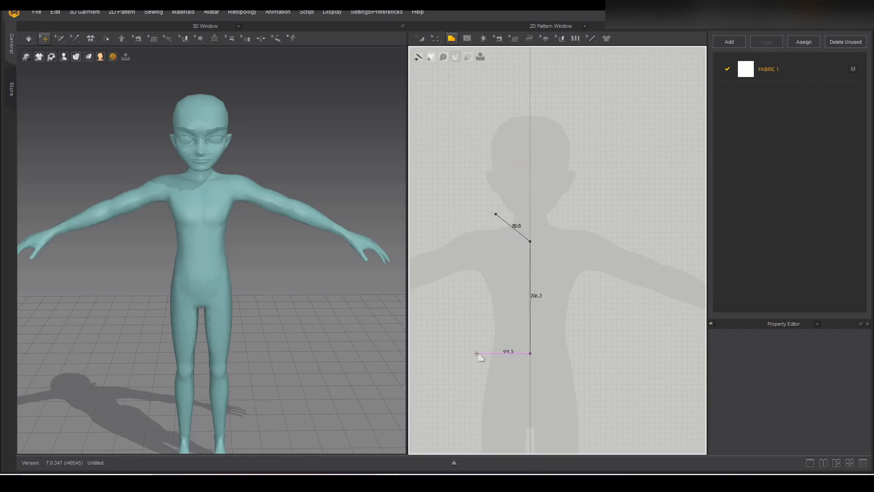
{"action": "left_click", "coordinate": [479, 353]}
{"action": "left_click", "coordinate": [479, 287]}
{"action": "left_click", "coordinate": [479, 213]}
{"action": "left_click", "coordinate": [495, 214]}
Move the bodice piece's lower side segment straight outward from the body, widening the hem to about 116 mm.
{"action": "key", "text": "z"}
{"action": "scroll", "coordinate": [484, 312], "scroll_direction": "up", "scroll_amount": 3}
{"action": "middle_click_drag", "start_coordinate": [478, 314], "coordinate": [498, 316]}
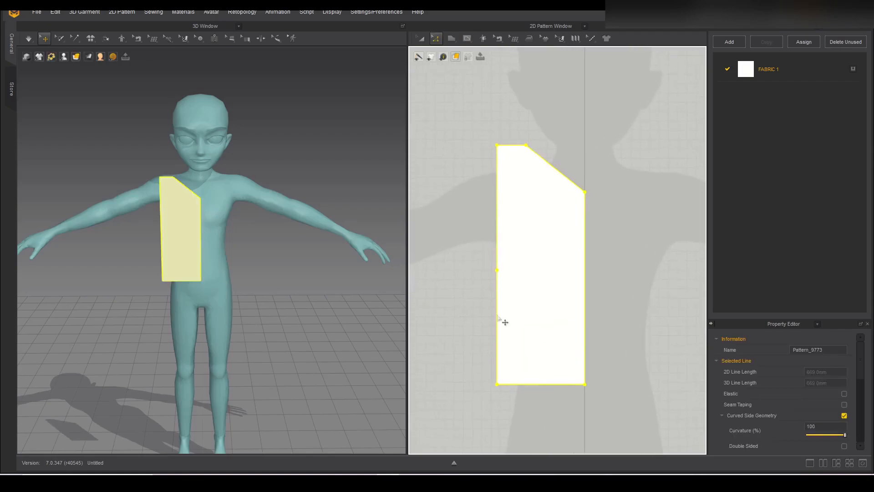
{"action": "left_click", "coordinate": [497, 315]}
{"action": "left_click", "coordinate": [500, 221]}
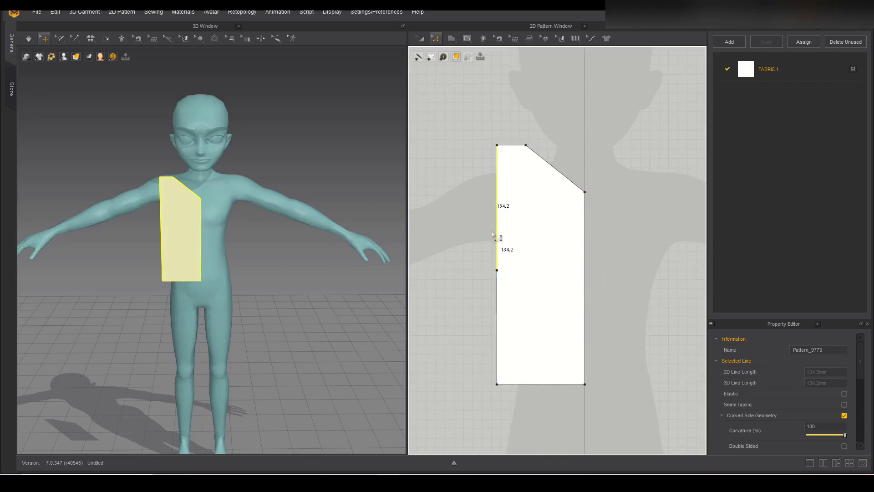
{"action": "left_click", "coordinate": [497, 307]}
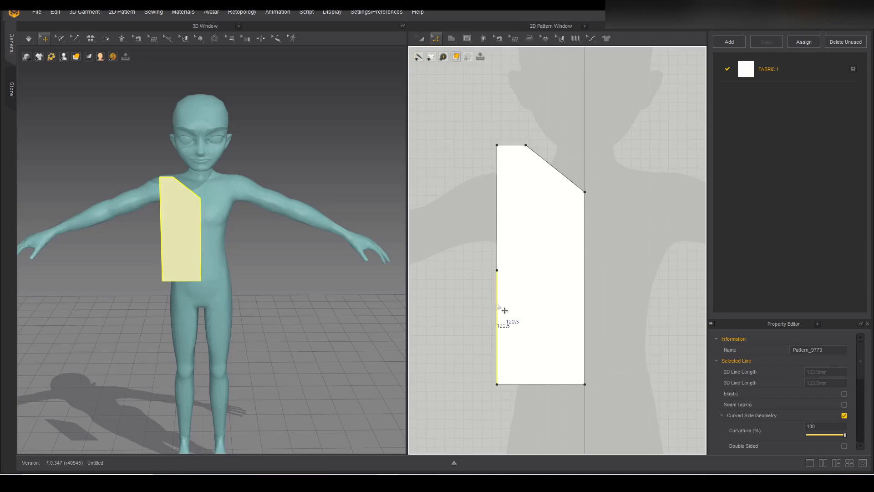
{"action": "left_click", "coordinate": [586, 328]}
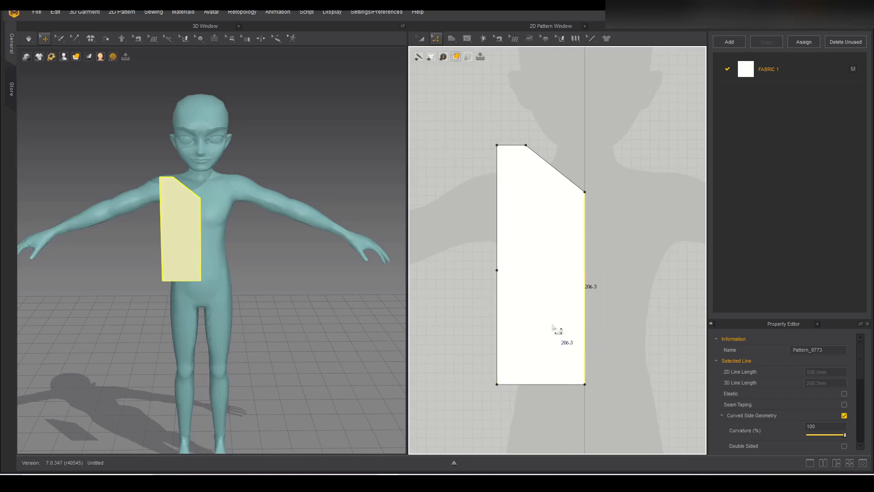
{"action": "left_click", "coordinate": [496, 325]}
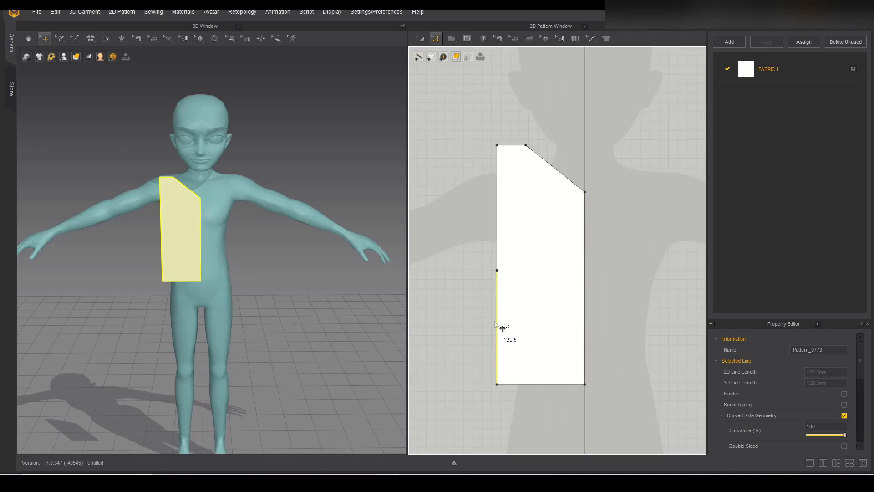
{"action": "left_click_drag", "start_coordinate": [496, 324], "coordinate": [484, 326]}
{"action": "left_click", "coordinate": [519, 385]}
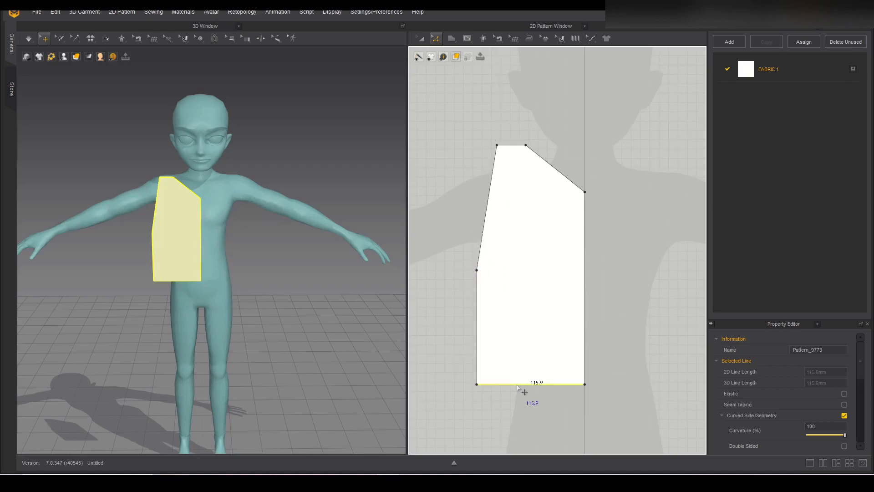
{"action": "scroll", "coordinate": [518, 387], "scroll_direction": "down", "scroll_amount": 1}
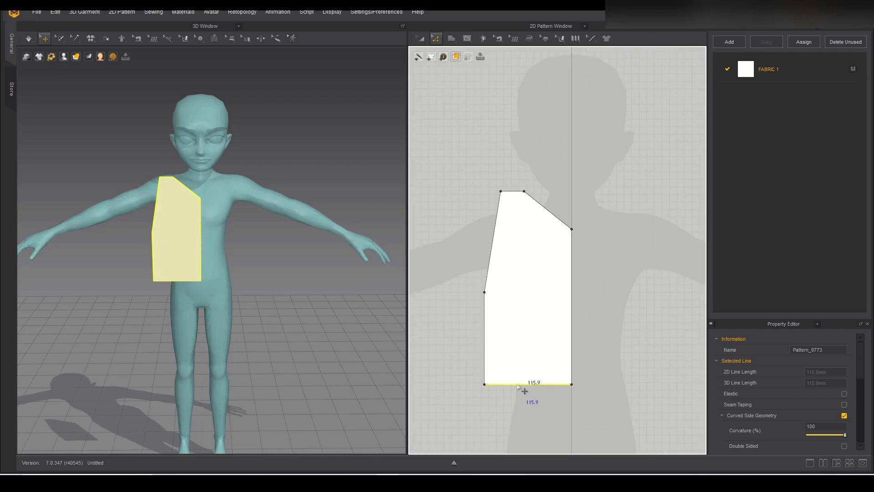
Lower the bodice piece's hem and bend its straight armhole edge into an inward curve about 139 mm long.
{"action": "left_click_drag", "start_coordinate": [517, 385], "coordinate": [536, 408]}
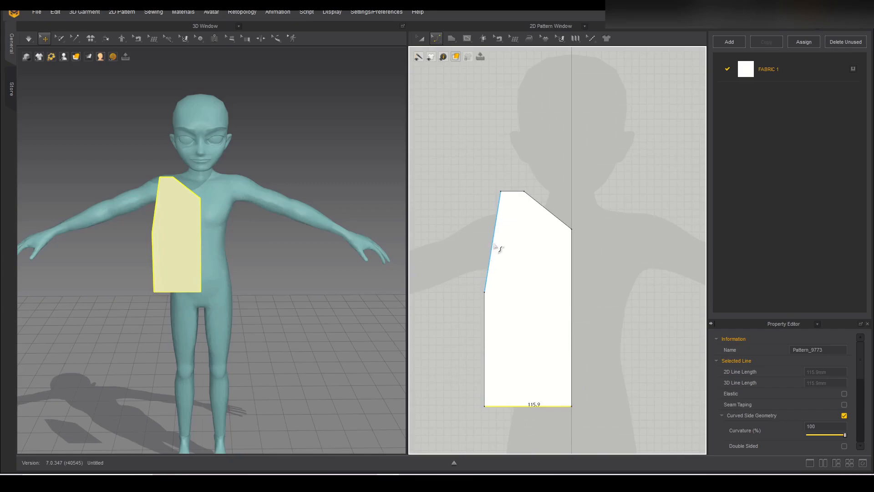
{"action": "left_click_drag", "start_coordinate": [495, 244], "coordinate": [502, 260]}
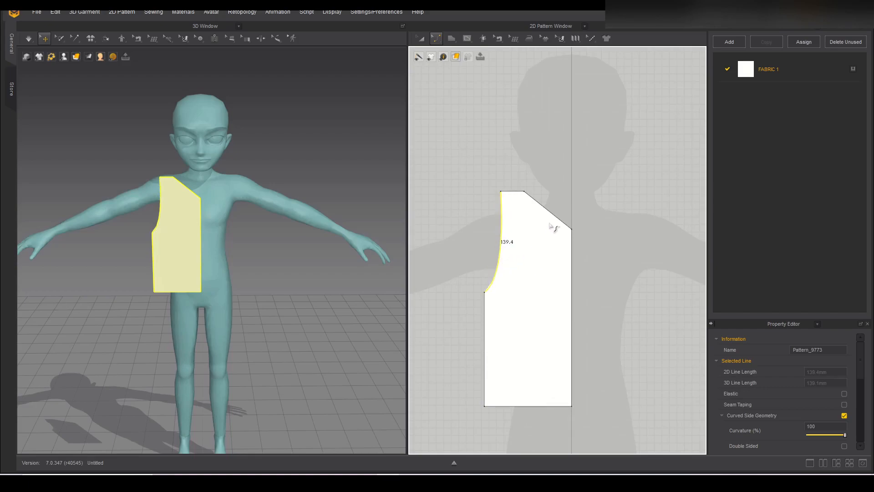
Shift the bodice's shoulder edge slightly toward the centre line and bend the slanted neckline into a concave curve.
{"action": "scroll", "coordinate": [540, 217], "scroll_direction": "up", "scroll_amount": 3}
{"action": "left_click", "coordinate": [493, 175]}
{"action": "left_click_drag", "start_coordinate": [500, 180], "coordinate": [528, 182]}
{"action": "left_click_drag", "start_coordinate": [522, 176], "coordinate": [529, 176]}
{"action": "key", "text": "c"}
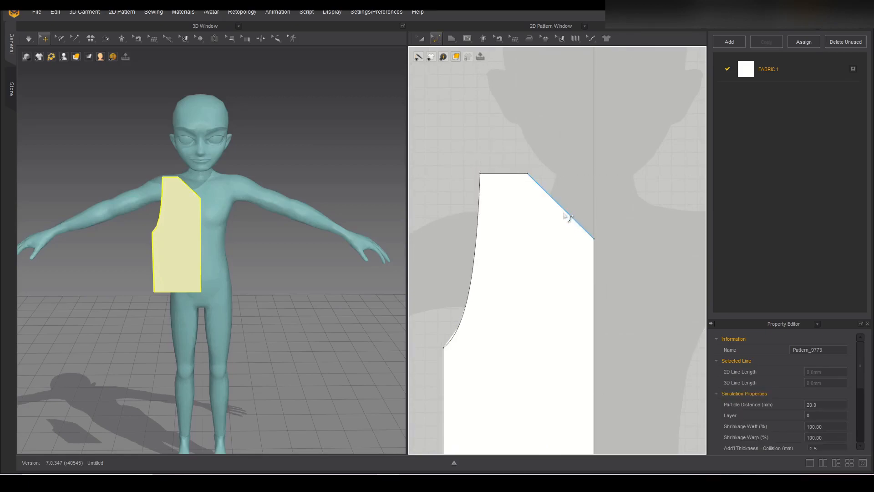
{"action": "left_click_drag", "start_coordinate": [566, 213], "coordinate": [552, 218]}
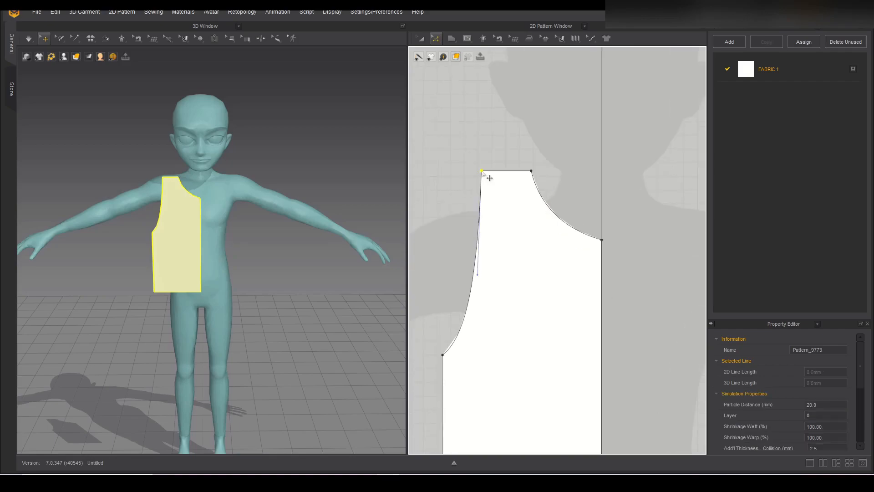
Lower the outer shoulder point of the bodice so the shoulder edge slopes down toward the armhole.
{"action": "key", "text": "Escape"}
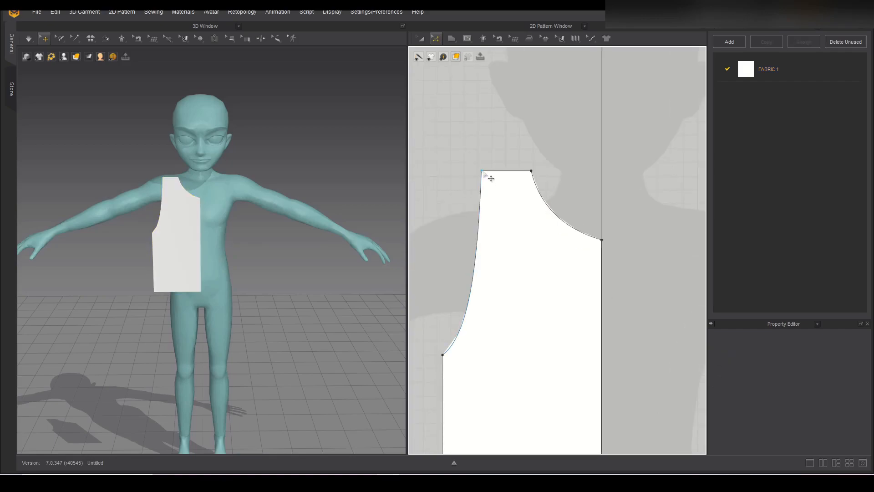
{"action": "left_click", "coordinate": [486, 184]}
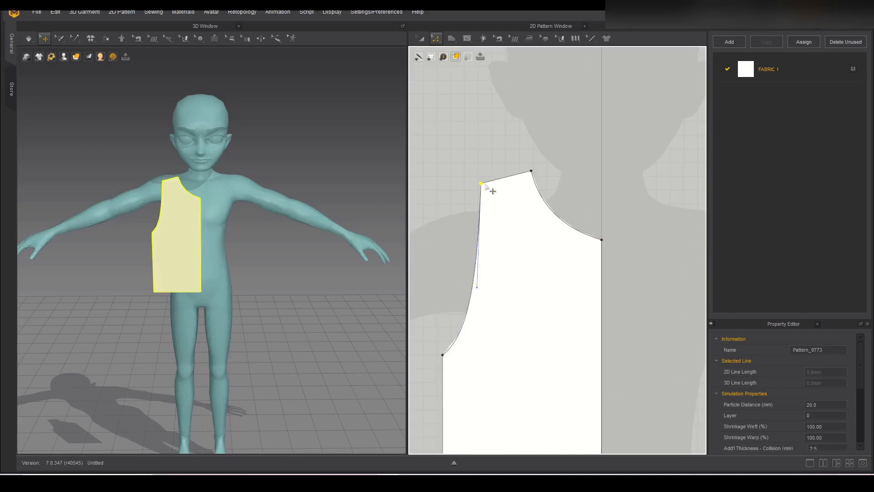
{"action": "key", "text": "Escape"}
Enable Remesh for the bodice piece and display its mesh in the 2D pattern view.
{"action": "scroll", "coordinate": [545, 293], "scroll_direction": "down", "scroll_amount": 3}
{"action": "scroll", "coordinate": [537, 279], "scroll_direction": "up", "scroll_amount": 8}
{"action": "middle_click_drag", "start_coordinate": [542, 272], "coordinate": [525, 363]}
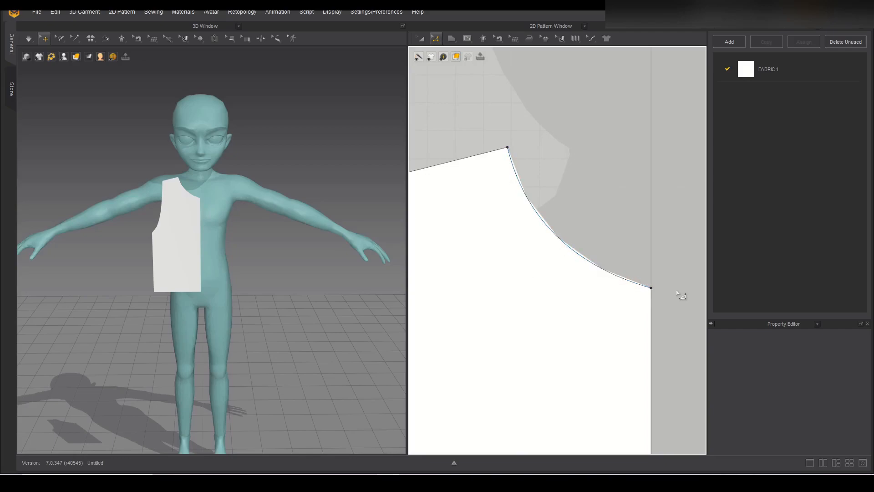
{"action": "scroll", "coordinate": [527, 309], "scroll_direction": "down", "scroll_amount": 3}
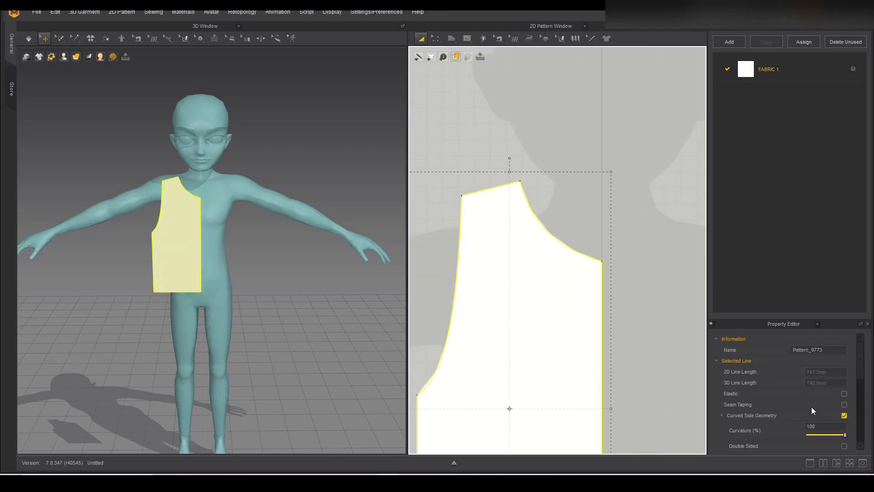
{"action": "scroll", "coordinate": [844, 450], "scroll_direction": "down", "scroll_amount": 5}
{"action": "left_click", "coordinate": [843, 445]}
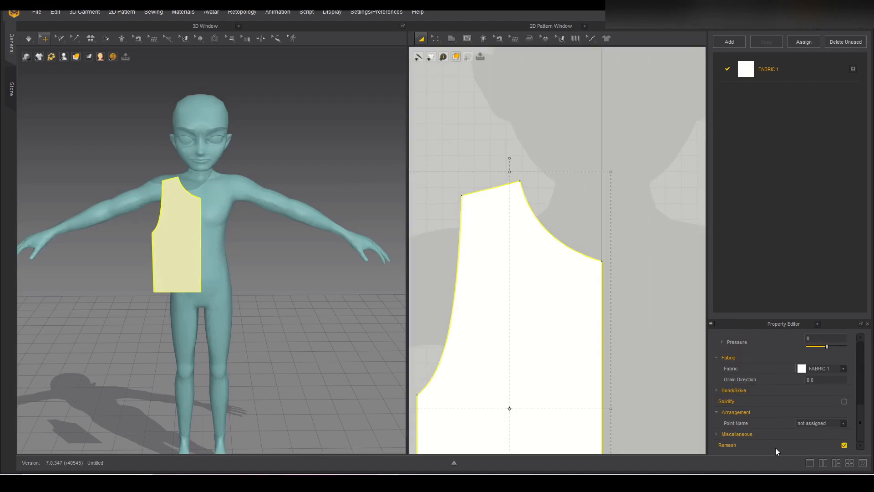
{"action": "left_click", "coordinate": [454, 61]}
{"action": "left_click", "coordinate": [459, 83]}
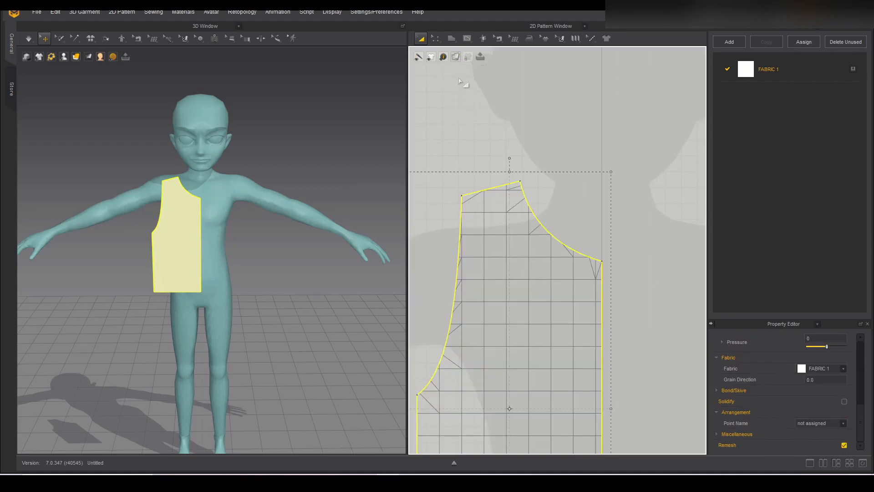
Switch Remesh off and on again to compare the bodice's triangle mesh with its grid mesh.
{"action": "scroll", "coordinate": [527, 295], "scroll_direction": "down", "scroll_amount": 4}
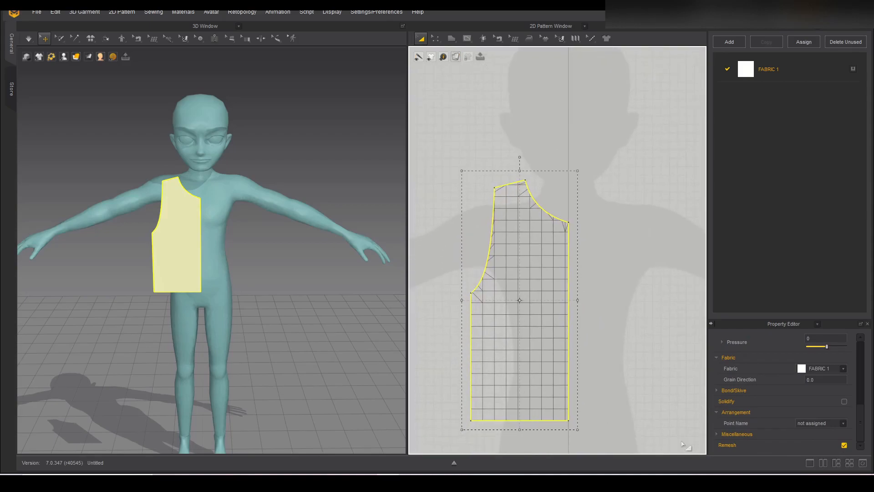
{"action": "left_click", "coordinate": [845, 444]}
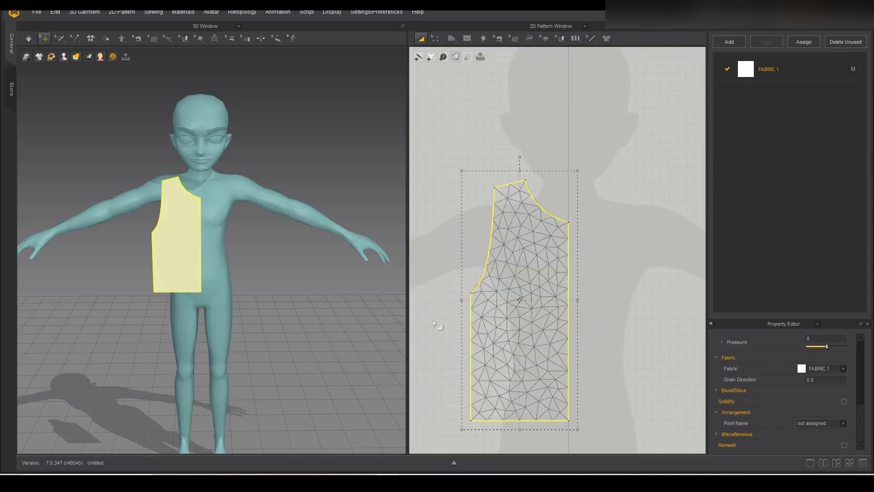
{"action": "left_click", "coordinate": [845, 445]}
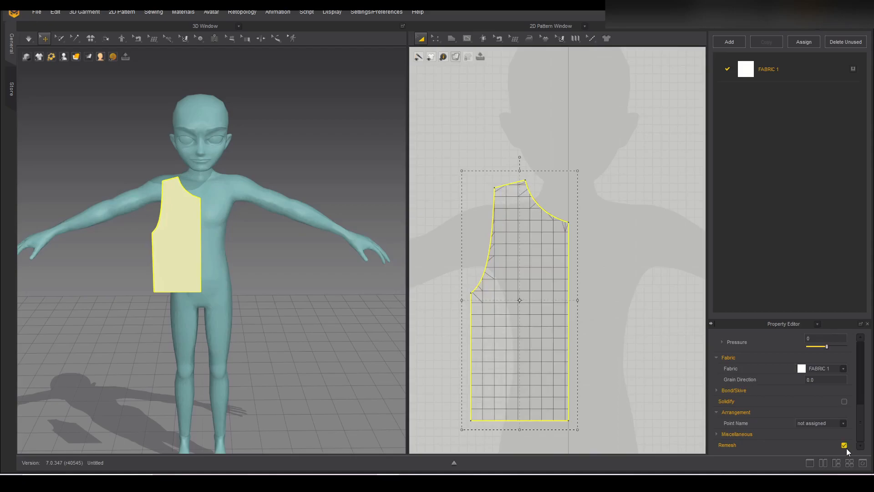
Try particle distances of 15 mm and 10 mm on the bodice piece.
{"action": "scroll", "coordinate": [838, 438], "scroll_direction": "down", "scroll_amount": 5}
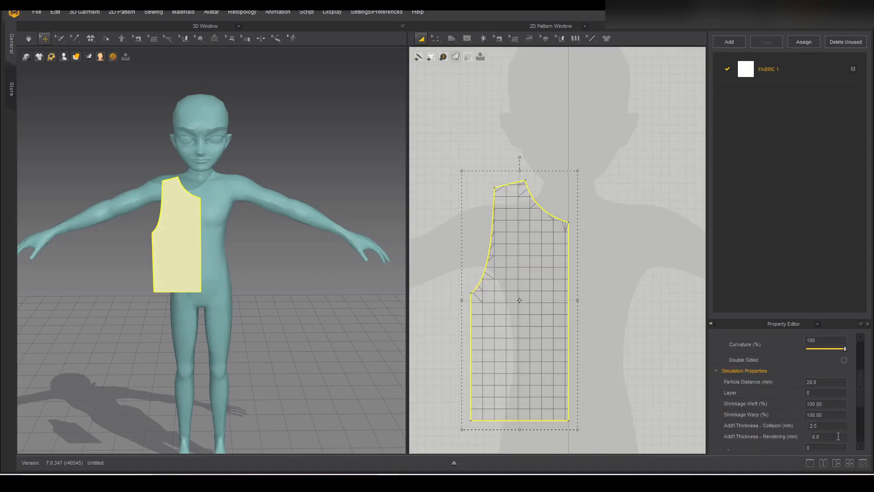
{"action": "left_click", "coordinate": [821, 380]}
{"action": "type", "text": "15"}
{"action": "key", "text": "Return"}
{"action": "type", "text": "10"}
{"action": "key", "text": "Return"}
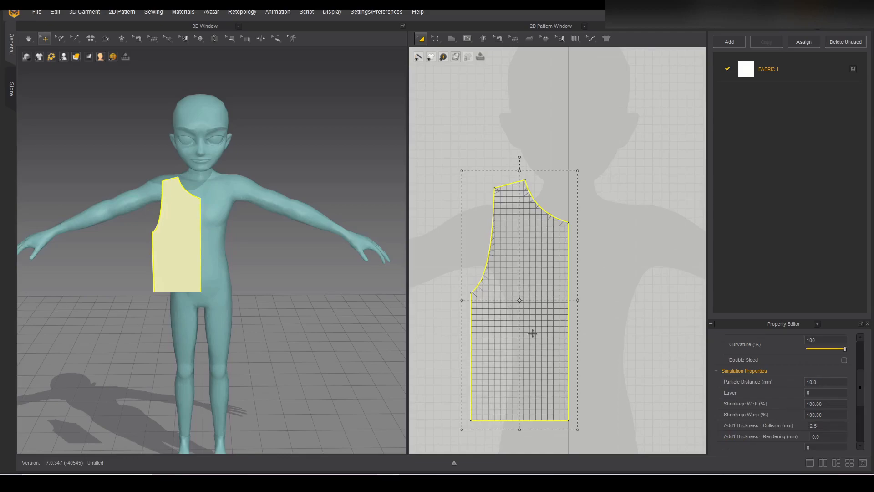
Set the bodice piece's particle distance to 15 mm.
{"action": "scroll", "coordinate": [533, 333], "scroll_direction": "up", "scroll_amount": 4}
{"action": "middle_click_drag", "start_coordinate": [546, 178], "coordinate": [578, 284]}
{"action": "scroll", "coordinate": [581, 292], "scroll_direction": "down", "scroll_amount": 3}
{"action": "left_click", "coordinate": [836, 381]}
{"action": "type", "text": "15"}
{"action": "key", "text": "Return"}
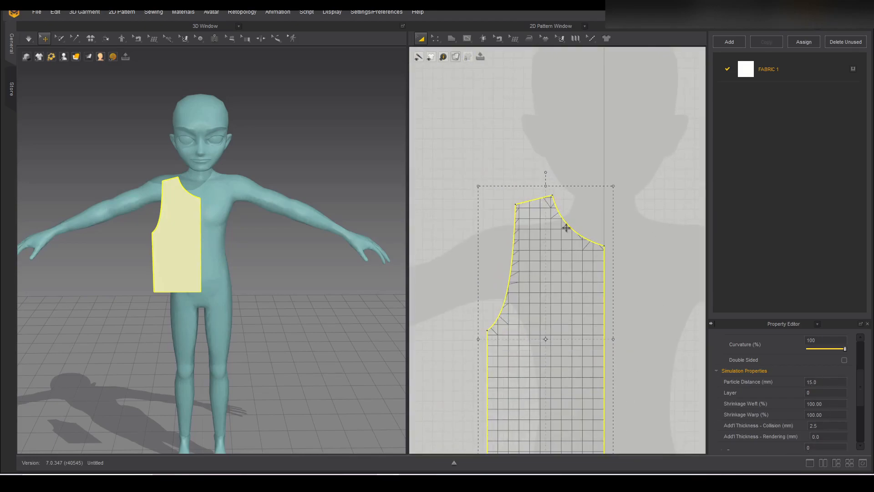
Unfold the half bodice across its centre edge with symmetric editing and sewing.
{"action": "middle_click_drag", "start_coordinate": [621, 286], "coordinate": [613, 296]}
{"action": "key", "text": "z"}
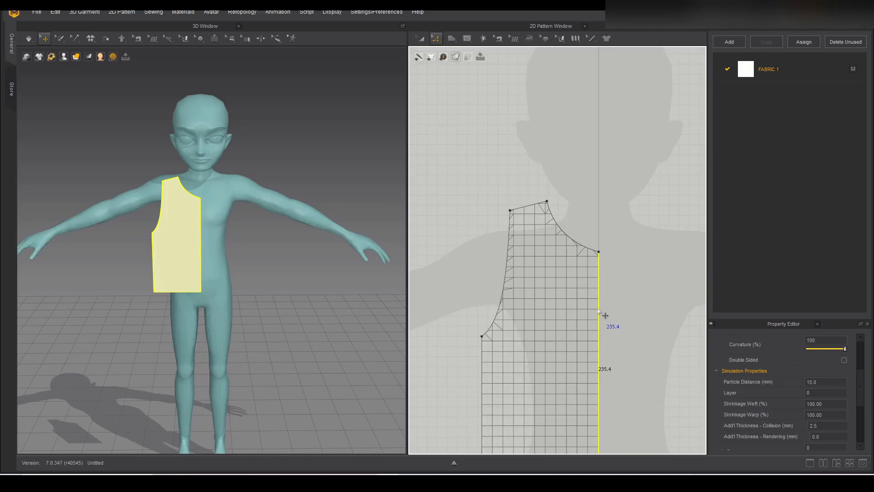
{"action": "right_click", "coordinate": [598, 310]}
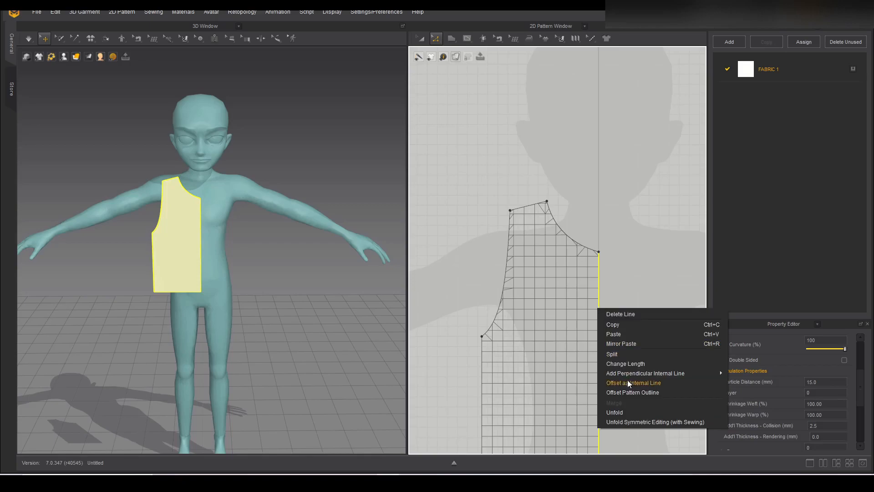
{"action": "left_click", "coordinate": [647, 420]}
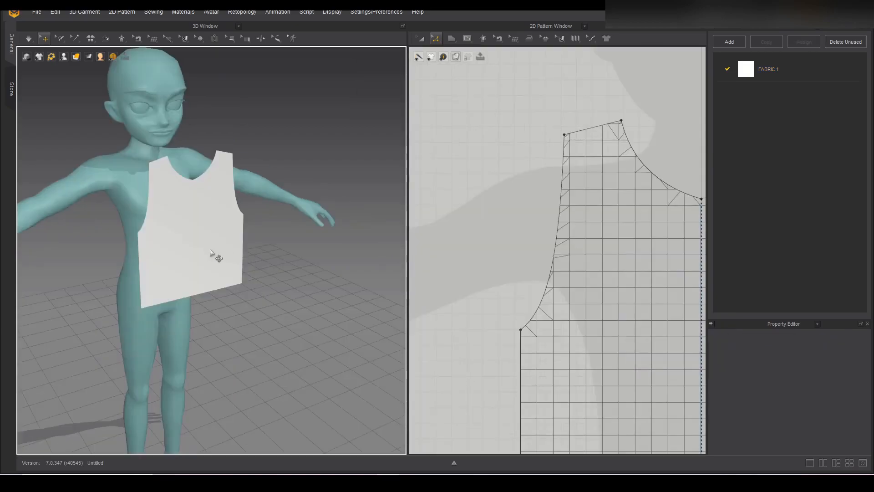
Move the unfolded front piece along its depth axis closer to the avatar's chest.
{"action": "left_click", "coordinate": [211, 253]}
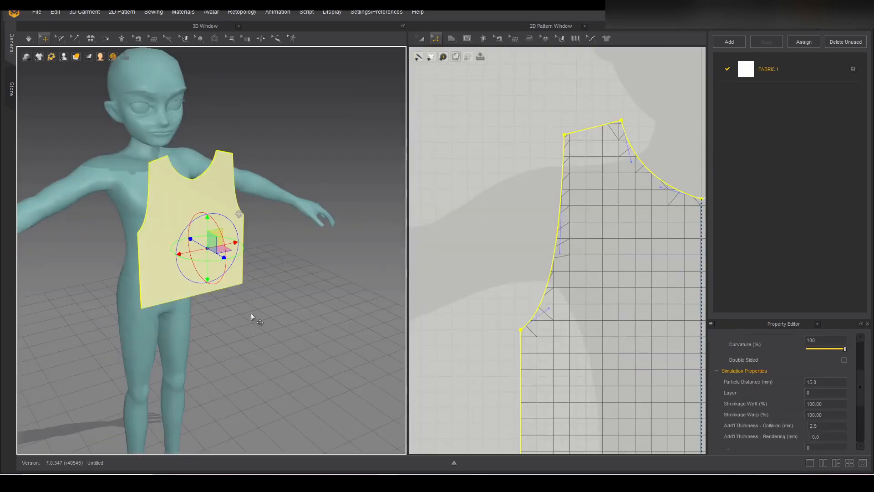
{"action": "right_click_drag", "start_coordinate": [242, 308], "coordinate": [293, 351]}
{"action": "left_click_drag", "start_coordinate": [212, 252], "coordinate": [191, 242]}
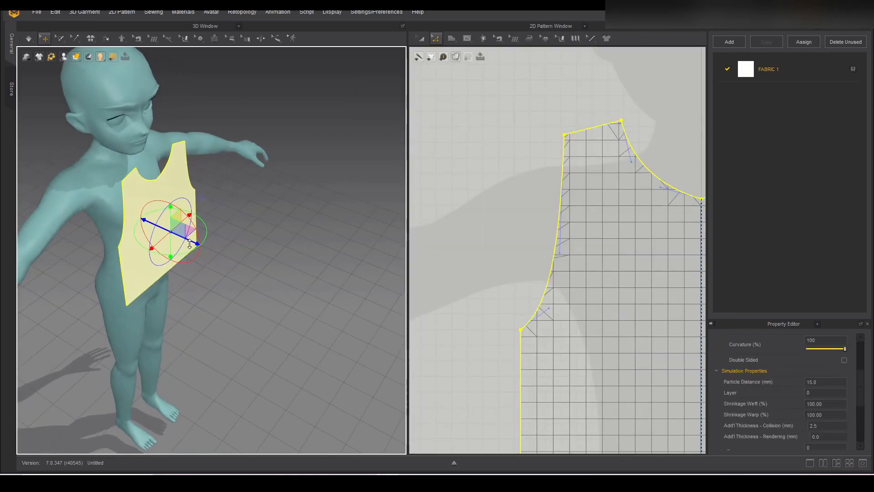
{"action": "right_click_drag", "start_coordinate": [261, 296], "coordinate": [163, 262]}
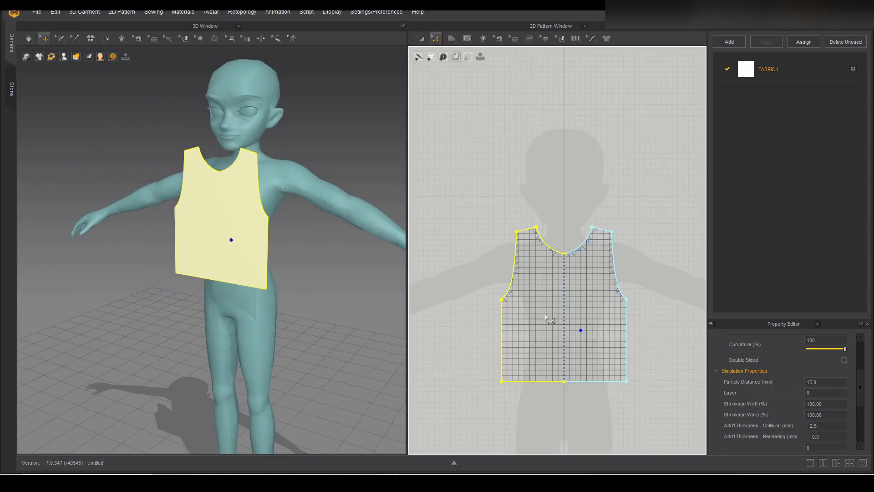
Duplicate the whole front bodice and place the copy beside the original in the 2D pattern.
{"action": "key", "text": "a"}
{"action": "scroll", "coordinate": [557, 316], "scroll_direction": "down", "scroll_amount": 3}
{"action": "key", "text": "ctrl+c"}
{"action": "key", "text": "ctrl+v"}
{"action": "left_click", "coordinate": [629, 316]}
Flip the copied bodice's normals and position it behind the avatar as the back piece.
{"action": "right_click_drag", "start_coordinate": [327, 288], "coordinate": [356, 272]}
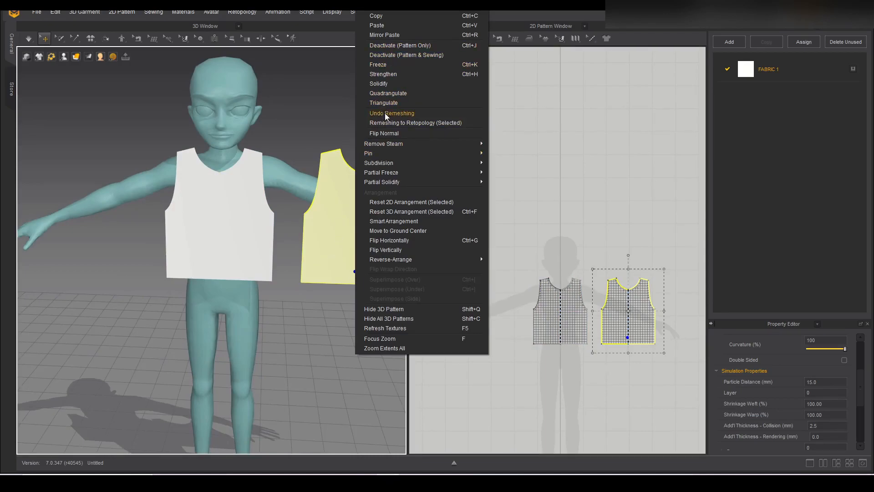
{"action": "left_click", "coordinate": [388, 132]}
{"action": "left_click_drag", "start_coordinate": [381, 227], "coordinate": [244, 222]}
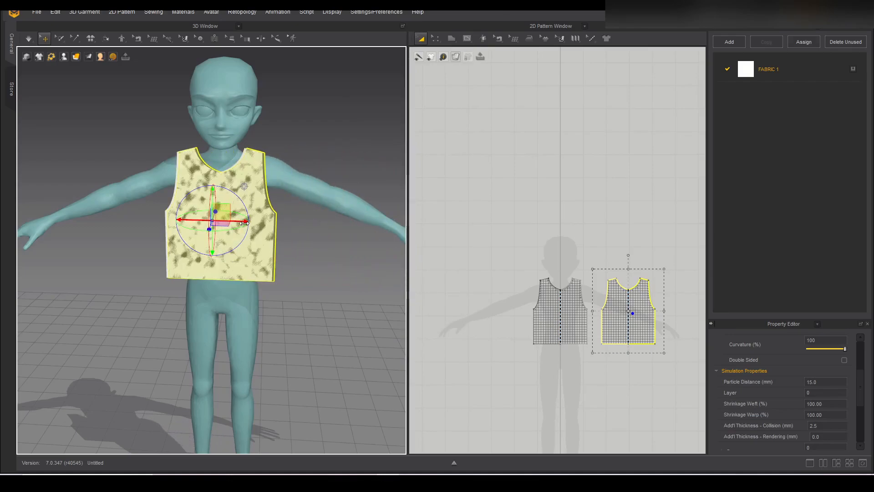
{"action": "right_click_drag", "start_coordinate": [244, 222], "coordinate": [307, 333]}
{"action": "scroll", "coordinate": [307, 332], "scroll_direction": "up", "scroll_amount": 5}
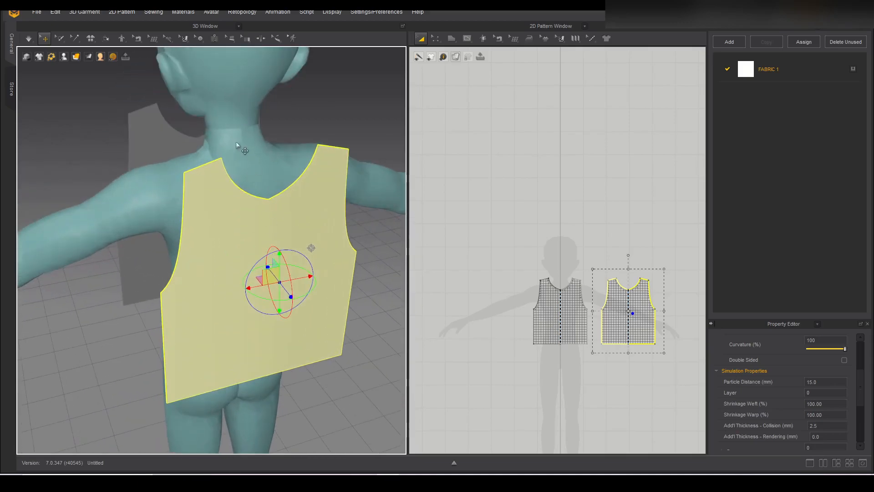
Raise the centre point of the back piece's neckline to just below the neck-side shoulder points.
{"action": "key", "text": "z"}
{"action": "scroll", "coordinate": [592, 310], "scroll_direction": "up", "scroll_amount": 8}
{"action": "left_click_drag", "start_coordinate": [590, 306], "coordinate": [592, 269]}
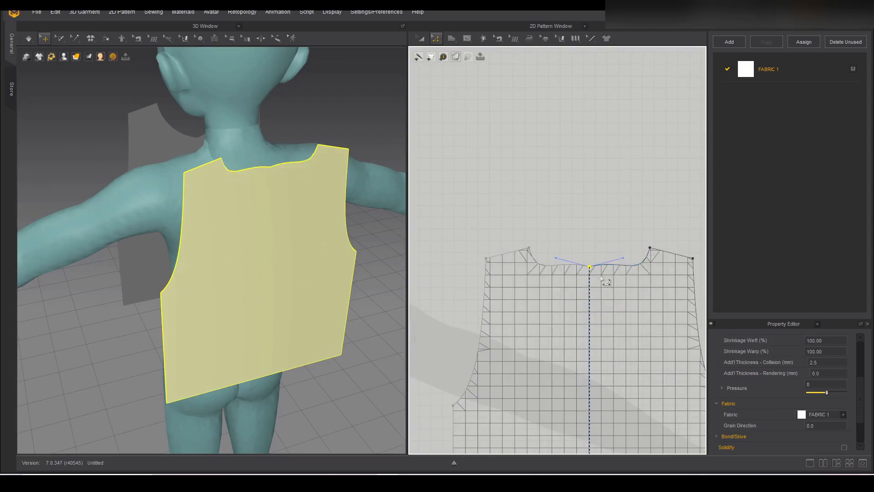
{"action": "left_click_drag", "start_coordinate": [590, 266], "coordinate": [592, 259]}
Delete all curve points from the back neckline and reshape it into a shallow, smooth curve.
{"action": "left_click", "coordinate": [635, 264]}
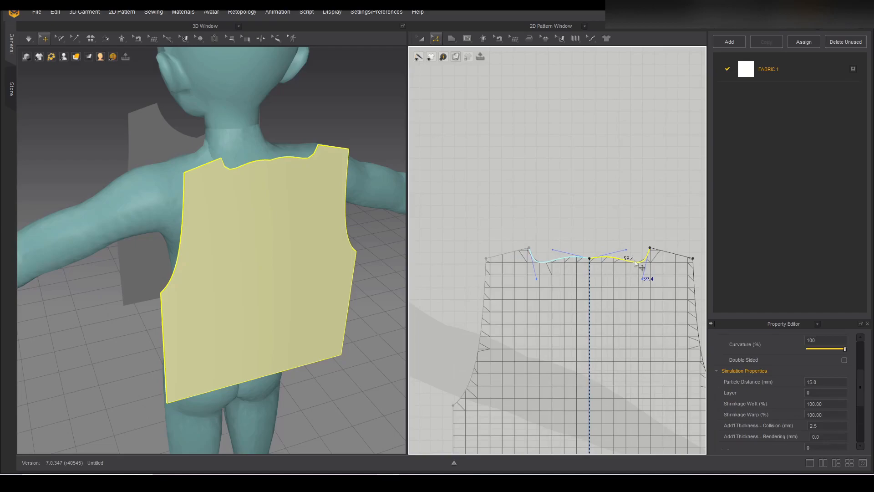
{"action": "right_click", "coordinate": [635, 263]}
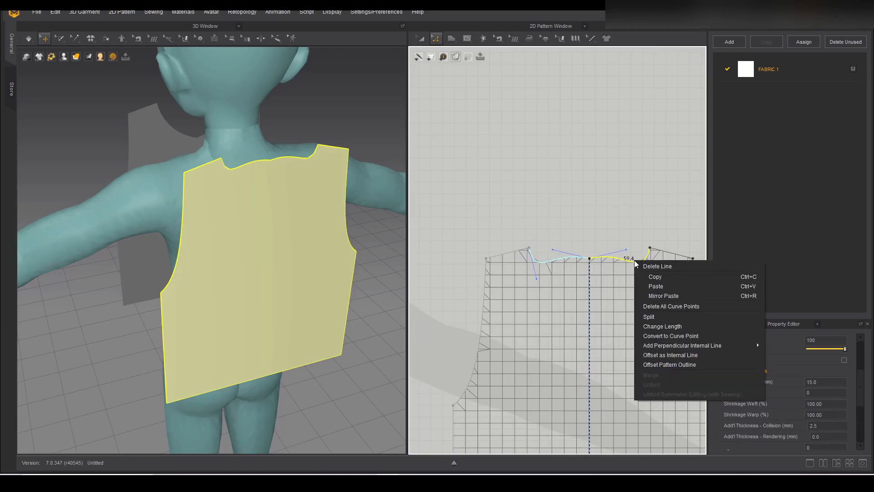
{"action": "left_click", "coordinate": [663, 306]}
{"action": "scroll", "coordinate": [649, 297], "scroll_direction": "up", "scroll_amount": 2}
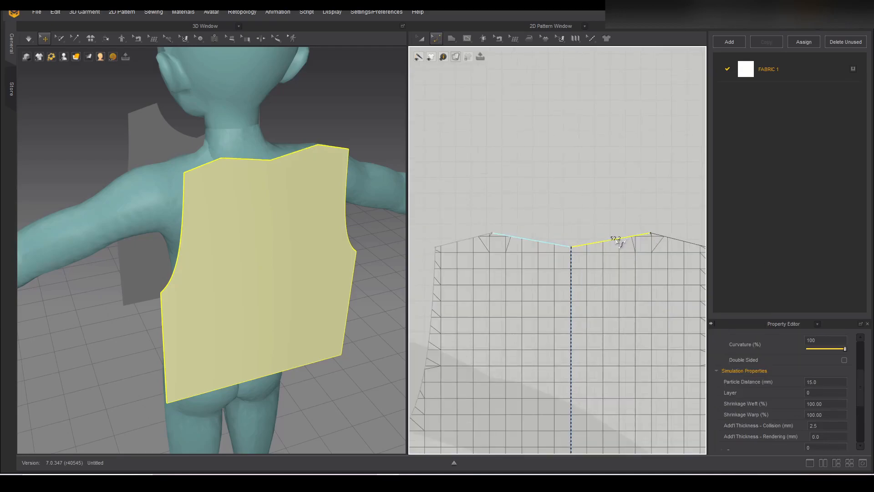
{"action": "left_click_drag", "start_coordinate": [619, 242], "coordinate": [627, 245]}
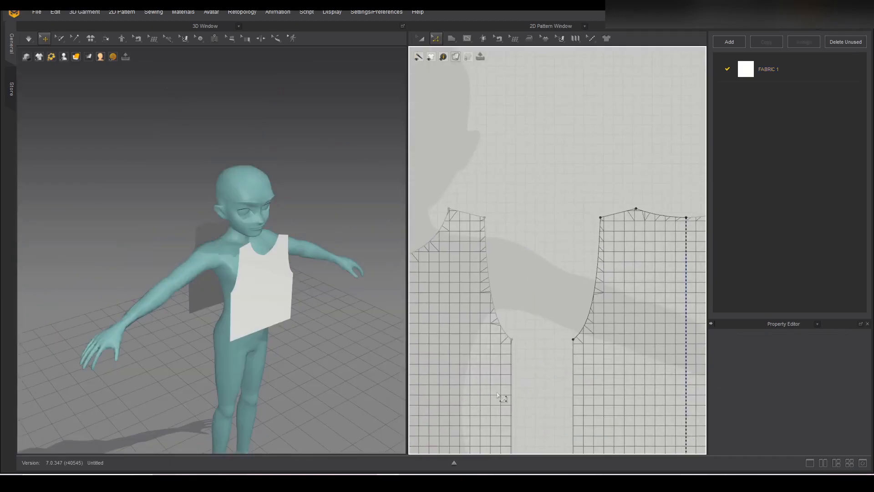
Sew the front and back pieces together along the shoulder edges and the side seams.
{"action": "scroll", "coordinate": [499, 396], "scroll_direction": "down", "scroll_amount": 5}
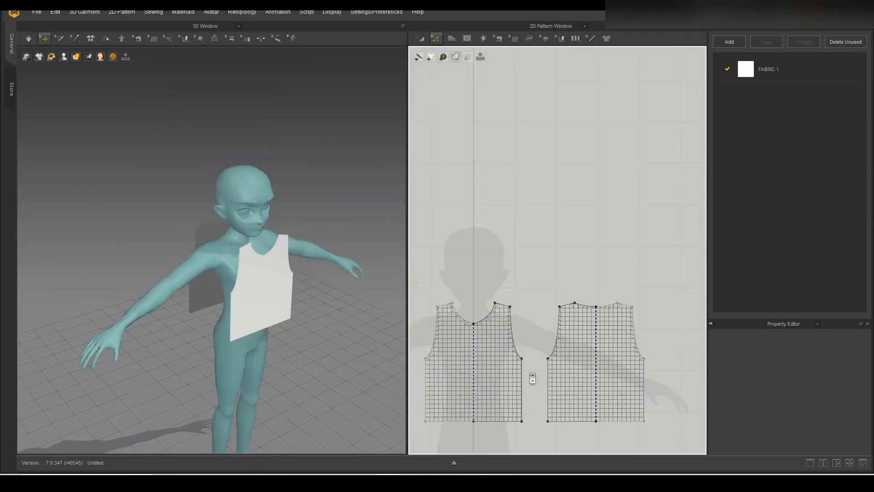
{"action": "middle_click_drag", "start_coordinate": [521, 386], "coordinate": [579, 377]}
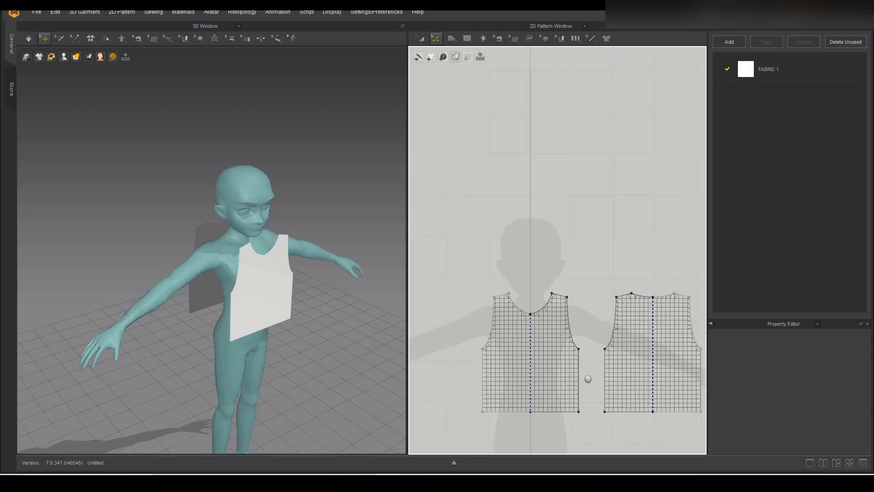
{"action": "right_click_drag", "start_coordinate": [242, 315], "coordinate": [301, 335]}
{"action": "scroll", "coordinate": [306, 341], "scroll_direction": "up", "scroll_amount": 1}
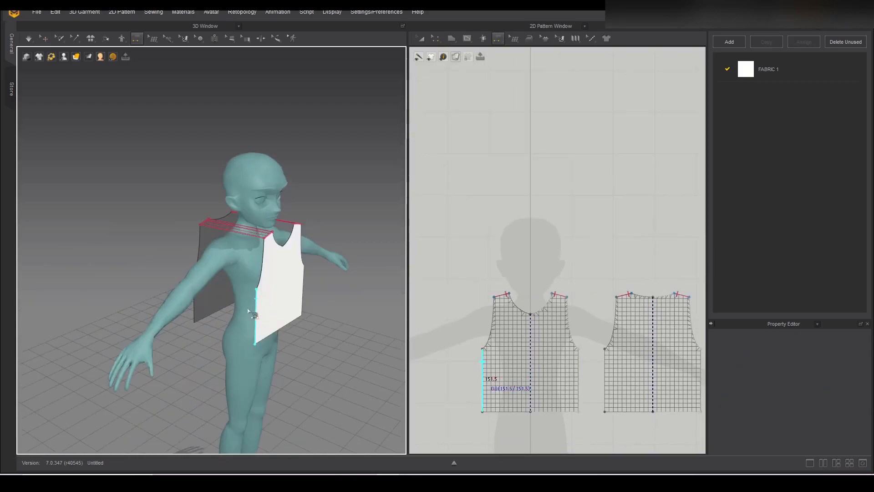
{"action": "left_click", "coordinate": [483, 379]}
{"action": "left_click", "coordinate": [702, 379]}
Run the simulation to drape the sewn top onto the avatar and inspect the fit from several angles.
{"action": "key", "text": "q"}
{"action": "scroll", "coordinate": [311, 352], "scroll_direction": "down", "scroll_amount": 2}
{"action": "key", "text": "space"}
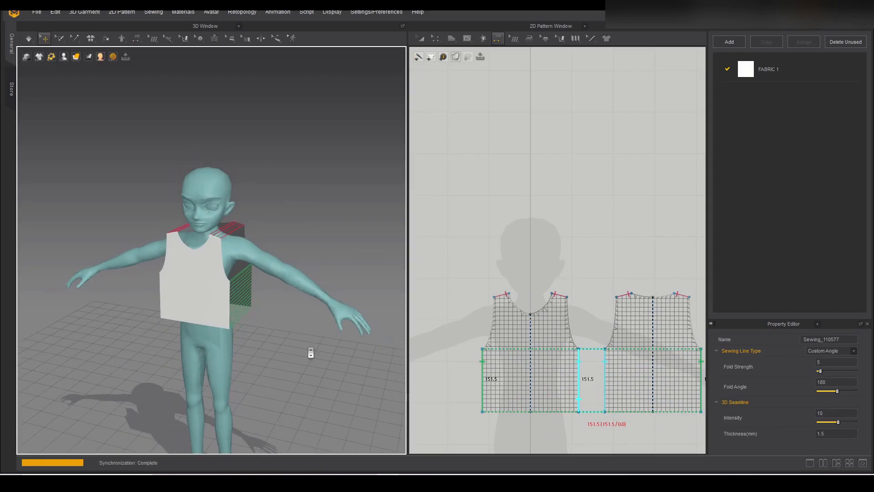
{"action": "key", "text": "space"}
{"action": "scroll", "coordinate": [310, 347], "scroll_direction": "up", "scroll_amount": 2}
{"action": "right_click_drag", "start_coordinate": [310, 348], "coordinate": [269, 337]}
{"action": "right_click_drag", "start_coordinate": [205, 300], "coordinate": [273, 296]}
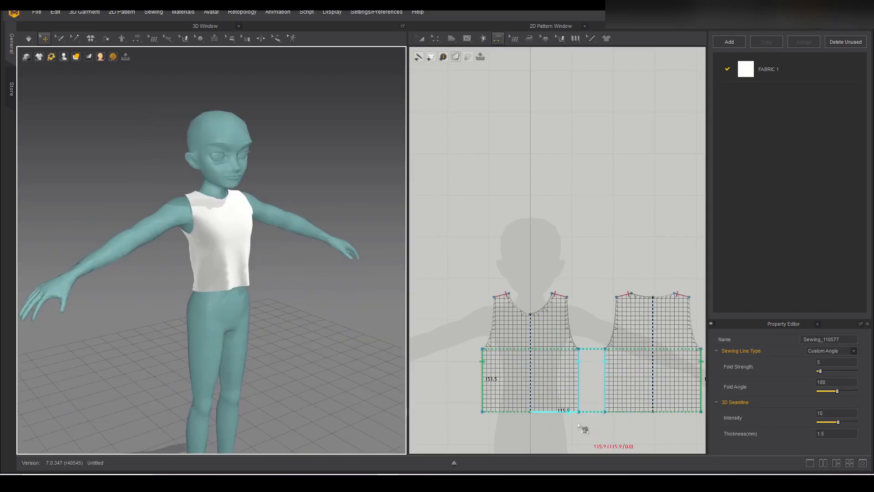
Lengthen the top by lowering the hem edges of the front and back pieces together, and simulate the drape.
{"action": "middle_click_drag", "start_coordinate": [555, 392], "coordinate": [537, 327]}
{"action": "key", "text": "z"}
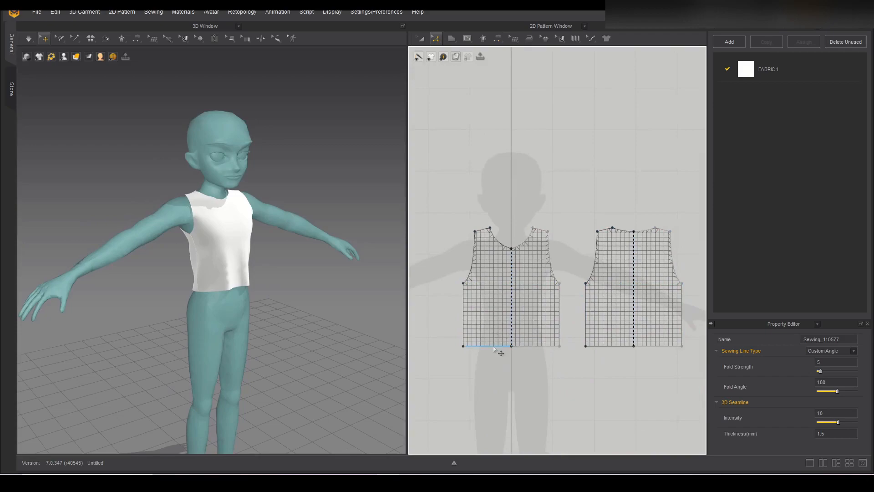
{"action": "left_click", "coordinate": [501, 346]}
{"action": "left_click", "coordinate": [612, 348], "text": "shift"}
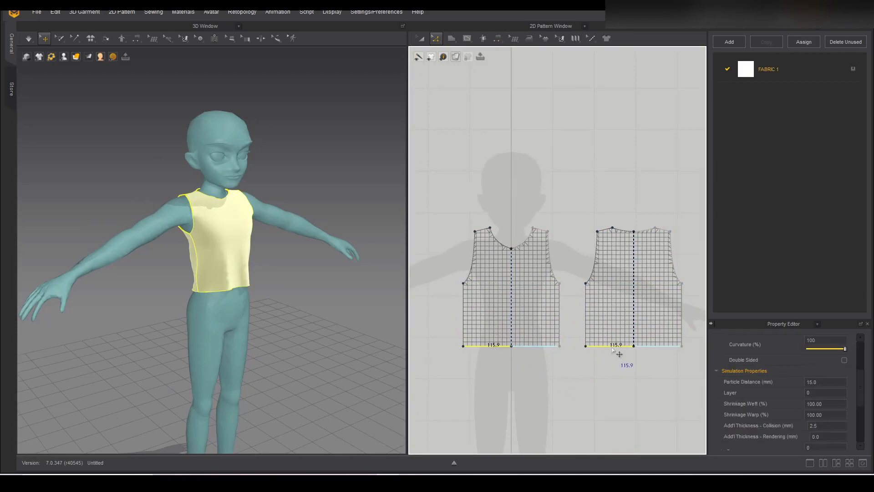
{"action": "left_click_drag", "start_coordinate": [620, 351], "coordinate": [616, 369]}
{"action": "right_click_drag", "start_coordinate": [292, 333], "coordinate": [228, 364]}
{"action": "scroll", "coordinate": [355, 339], "scroll_direction": "down", "scroll_amount": 3}
{"action": "key", "text": "space"}
Draw a rectangular sleeve piece about 115 mm wide and 256 mm tall beside the front piece's armhole.
{"action": "middle_click_drag", "start_coordinate": [519, 329], "coordinate": [541, 395]}
{"action": "middle_click_drag", "start_coordinate": [491, 366], "coordinate": [560, 363]}
{"action": "scroll", "coordinate": [560, 363], "scroll_direction": "up", "scroll_amount": 2}
{"action": "key", "text": "h"}
{"action": "left_click", "coordinate": [544, 341]}
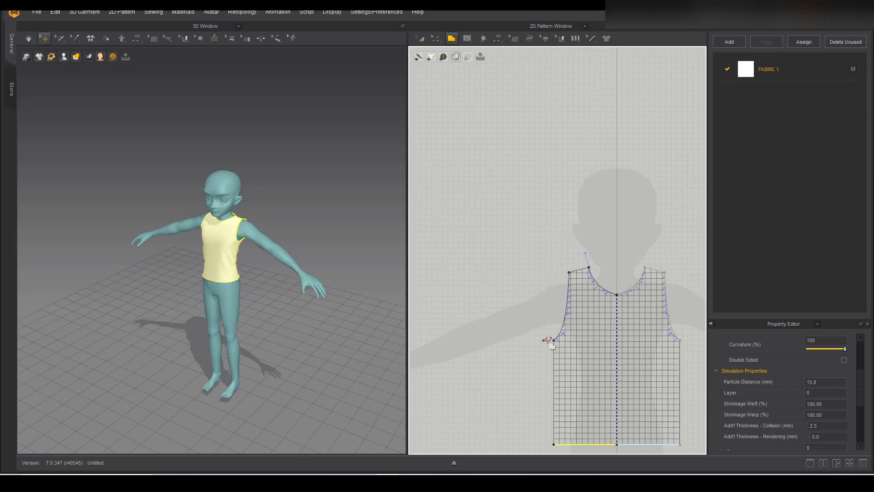
{"action": "scroll", "coordinate": [643, 352], "scroll_direction": "down", "scroll_amount": 3}
{"action": "middle_click_drag", "start_coordinate": [642, 351], "coordinate": [562, 364]}
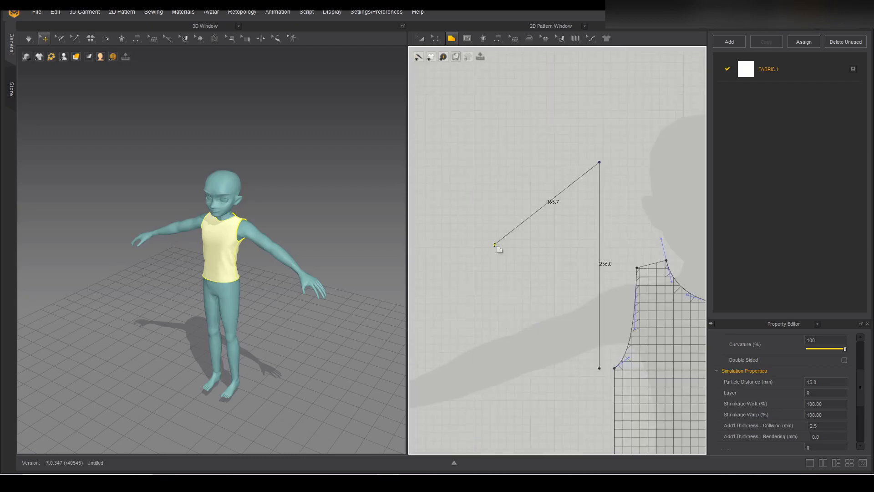
{"action": "left_click", "coordinate": [505, 162]}
{"action": "left_click", "coordinate": [505, 368]}
{"action": "left_click", "coordinate": [600, 368]}
Split the sleeve's long edge facing the front armhole uniformly into 2 segments.
{"action": "scroll", "coordinate": [619, 348], "scroll_direction": "down", "scroll_amount": 1}
{"action": "middle_click_drag", "start_coordinate": [619, 347], "coordinate": [519, 343]}
{"action": "scroll", "coordinate": [507, 348], "scroll_direction": "down", "scroll_amount": 3}
{"action": "key", "text": "z"}
{"action": "left_click", "coordinate": [487, 316]}
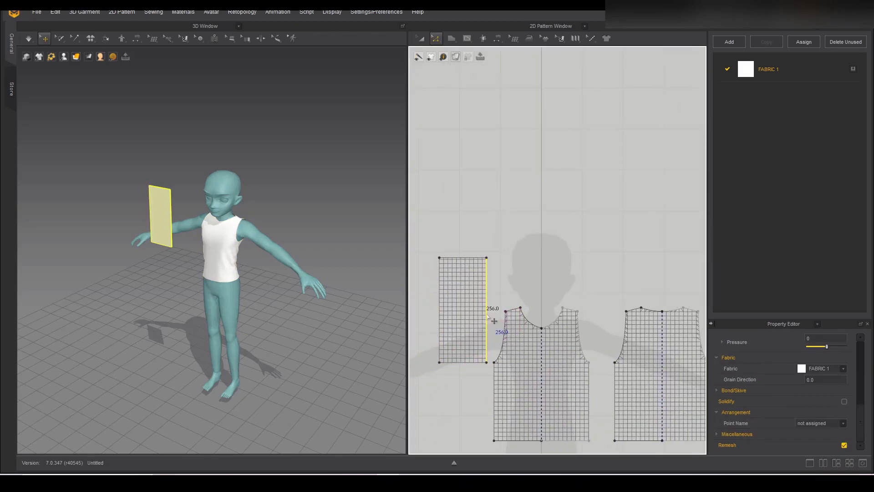
{"action": "right_click", "coordinate": [487, 316]}
{"action": "left_click", "coordinate": [501, 360]}
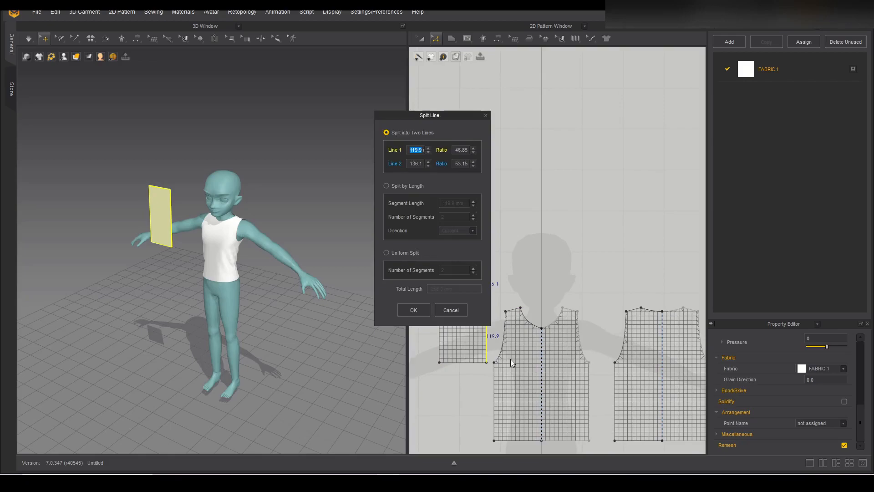
{"action": "left_click", "coordinate": [387, 253]}
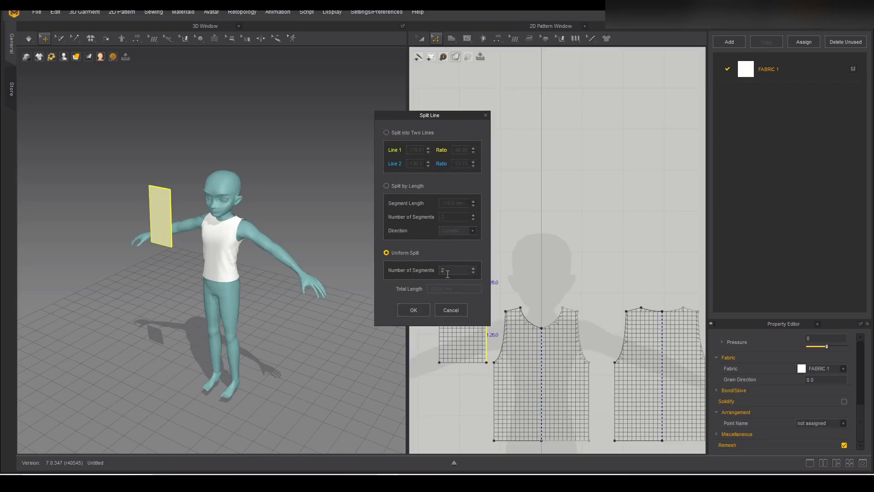
{"action": "left_click", "coordinate": [406, 309]}
Sew the sleeve's split edge to the front and back armholes, close its short edges, and drape it on the arm.
{"action": "scroll", "coordinate": [479, 353], "scroll_direction": "up", "scroll_amount": 3}
{"action": "middle_click_drag", "start_coordinate": [484, 357], "coordinate": [496, 366]}
{"action": "key", "text": "n"}
{"action": "left_click", "coordinate": [503, 332]}
{"action": "left_click", "coordinate": [532, 338]}
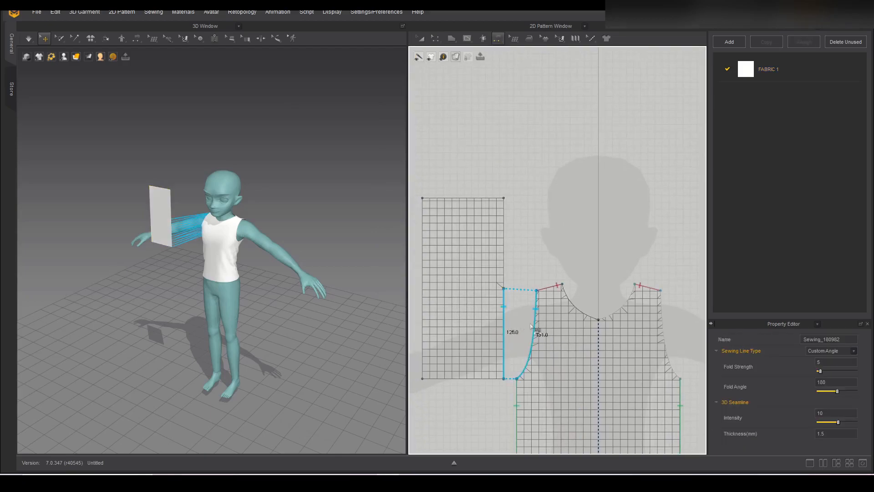
{"action": "scroll", "coordinate": [477, 312], "scroll_direction": "down", "scroll_amount": 3}
{"action": "left_click", "coordinate": [489, 284]}
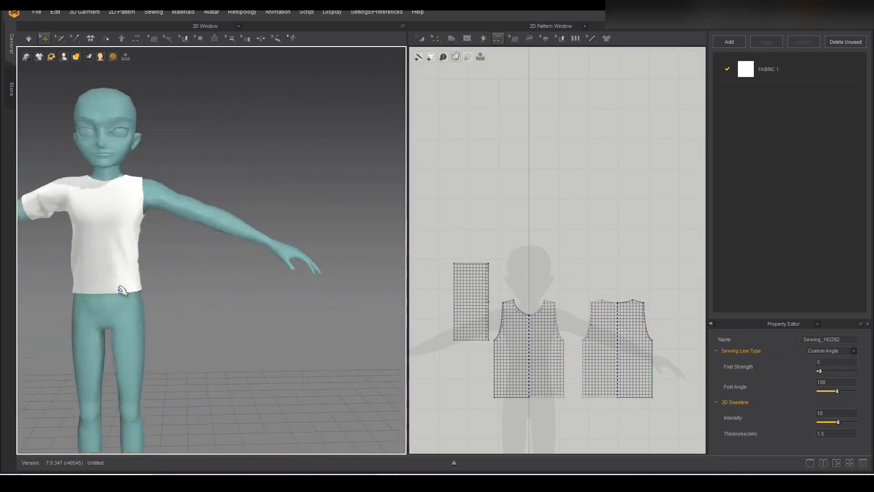
{"action": "middle_click_drag", "start_coordinate": [123, 291], "coordinate": [225, 344]}
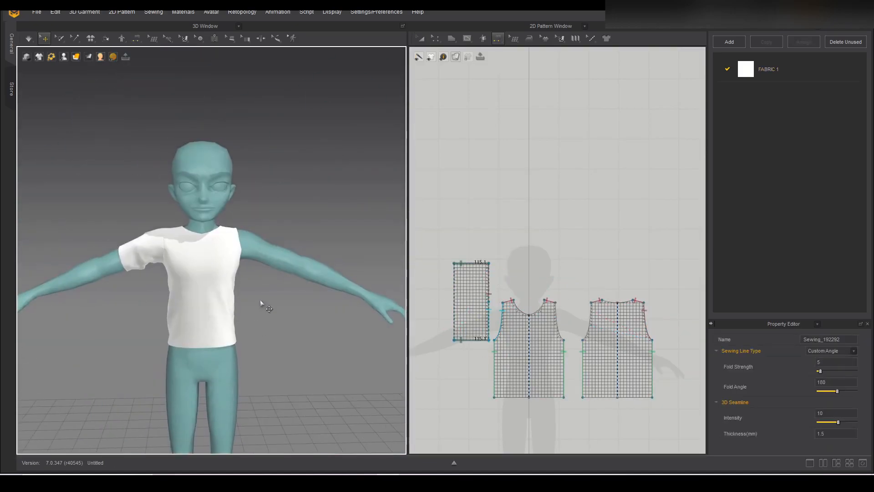
Create a linked symmetric copy of the sleeve with its sewing beside the back piece and drape it on the other arm.
{"action": "key", "text": "a"}
{"action": "left_click", "coordinate": [472, 302]}
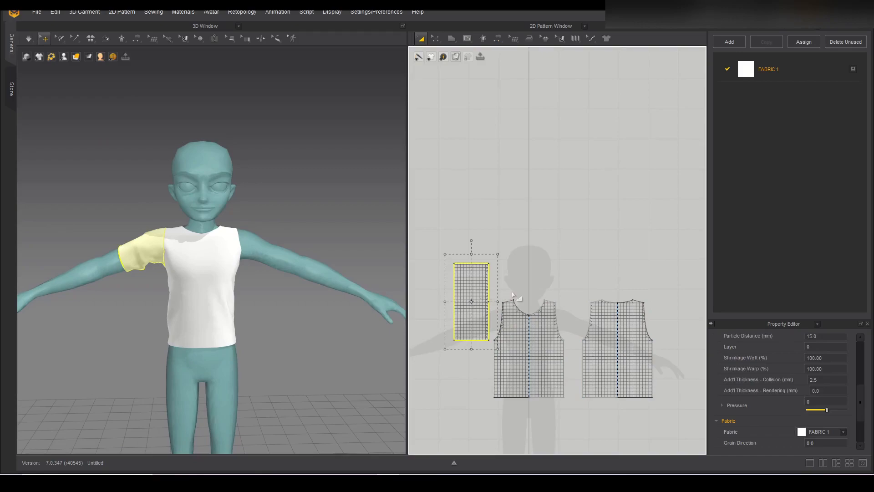
{"action": "key", "text": "ctrl+d"}
{"action": "left_click", "coordinate": [669, 310]}
{"action": "right_click_drag", "start_coordinate": [298, 336], "coordinate": [218, 319]}
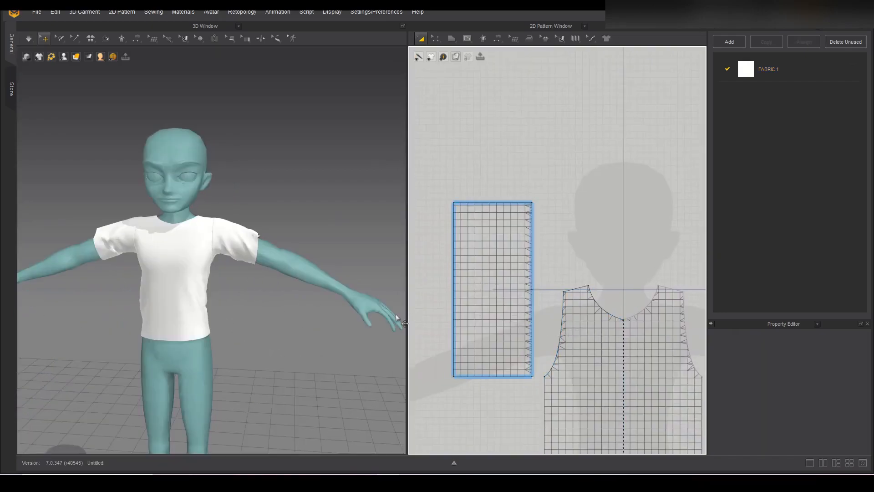
Shorten both linked sleeves to about 97 mm by moving the outer cuff edge inward.
{"action": "key", "text": "z"}
{"action": "left_click", "coordinate": [467, 312]}
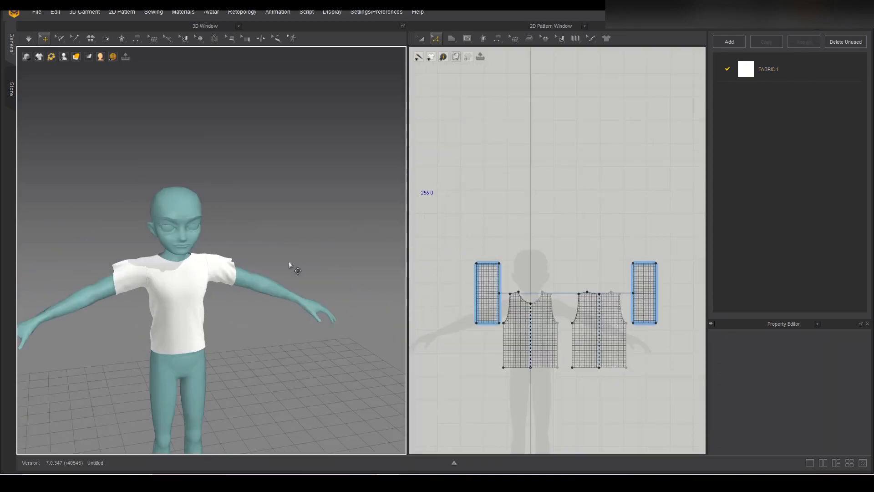
{"action": "right_click_drag", "start_coordinate": [289, 261], "coordinate": [223, 337]}
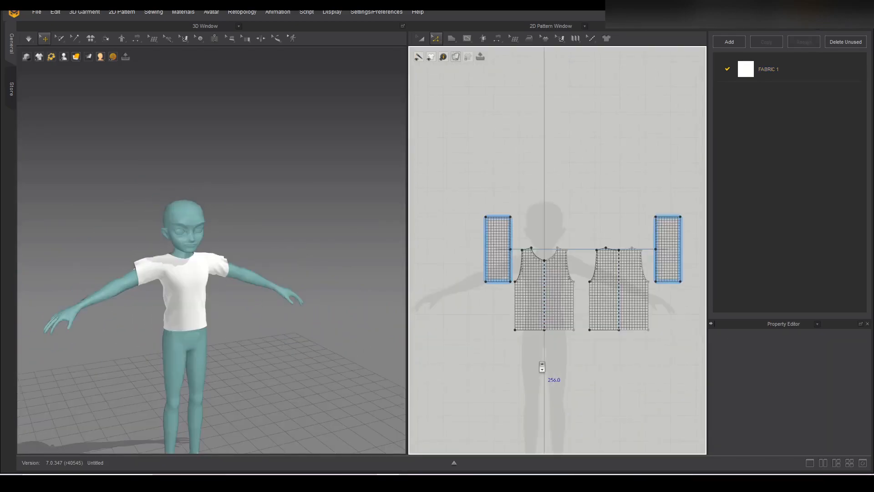
Select both sleeves with the front and back pieces and hide the whole top in 3D.
{"action": "scroll", "coordinate": [542, 366], "scroll_direction": "down", "scroll_amount": 2}
{"action": "scroll", "coordinate": [542, 366], "scroll_direction": "down", "scroll_amount": 1}
{"action": "key", "text": "a"}
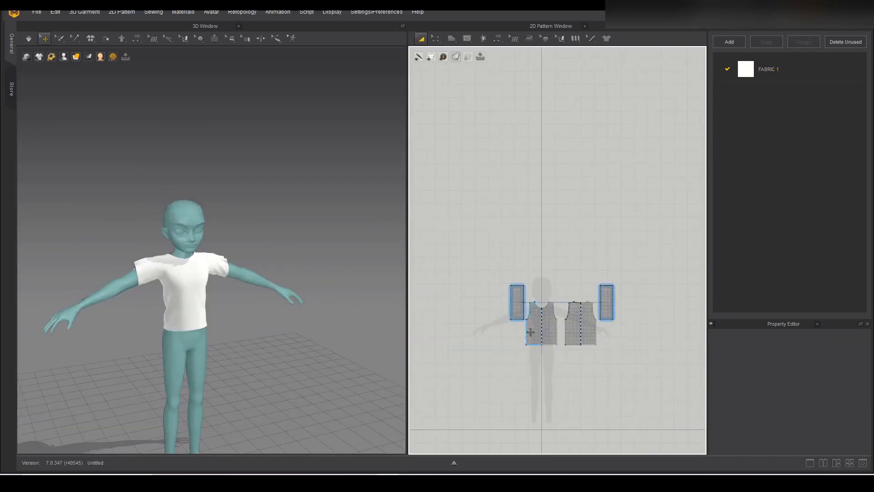
{"action": "left_click", "coordinate": [520, 308]}
{"action": "scroll", "coordinate": [521, 306], "scroll_direction": "up", "scroll_amount": 3}
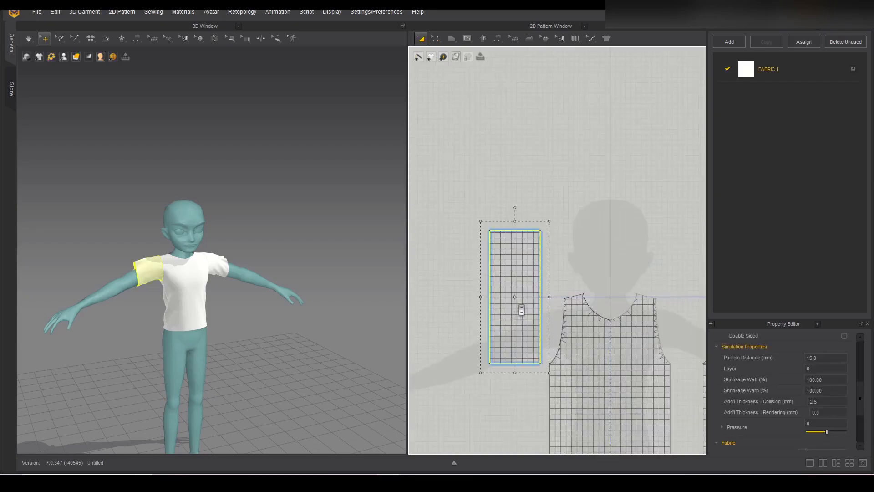
{"action": "scroll", "coordinate": [554, 335], "scroll_direction": "down", "scroll_amount": 2}
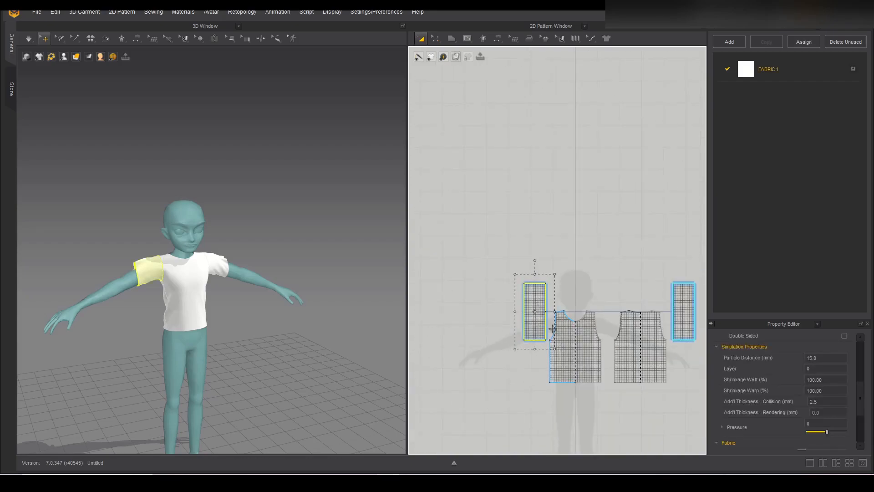
{"action": "left_click", "coordinate": [560, 357], "text": "shift"}
{"action": "left_click", "coordinate": [627, 357], "text": "shift"}
{"action": "left_click", "coordinate": [688, 311], "text": "shift"}
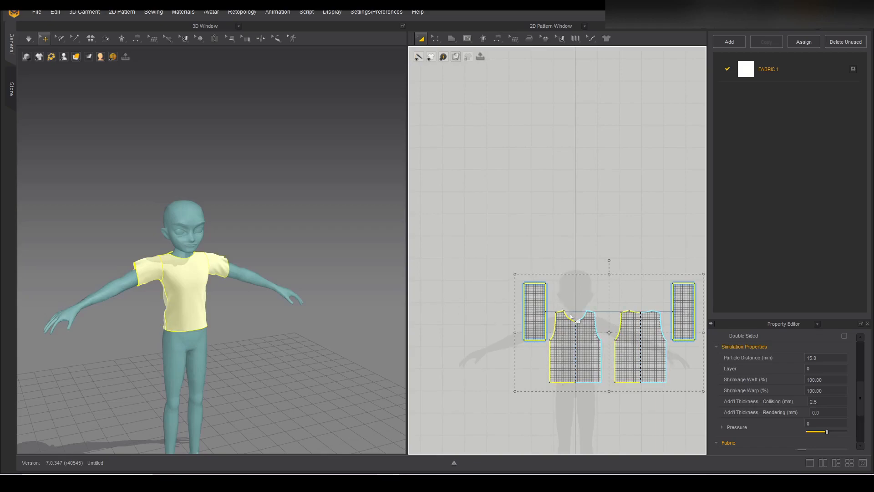
{"action": "key", "text": "shift+q"}
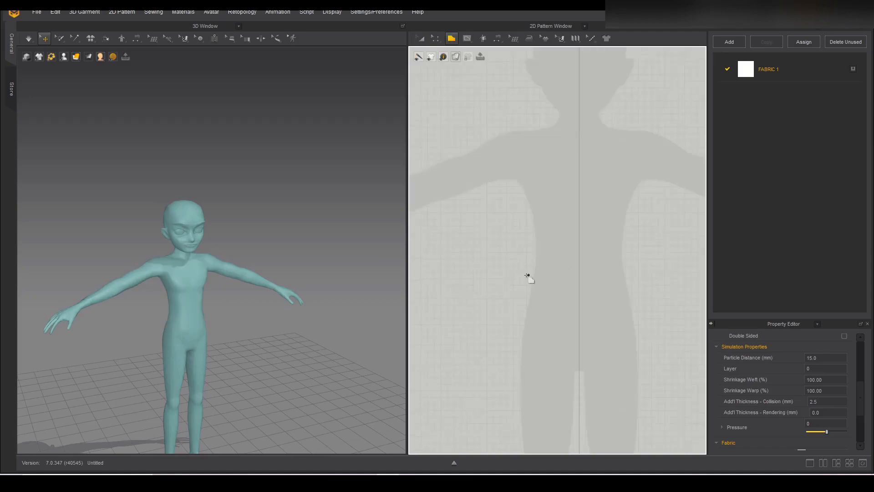
Draw the shorts' leg piece over the avatar silhouette with a waist, a crotch edge, an inner leg and a hem.
{"action": "left_click", "coordinate": [529, 268]}
{"action": "left_click", "coordinate": [580, 268]}
{"action": "left_click", "coordinate": [610, 377]}
{"action": "middle_click_drag", "start_coordinate": [610, 376], "coordinate": [614, 316]}
{"action": "left_click", "coordinate": [614, 400]}
{"action": "left_click", "coordinate": [532, 400]}
{"action": "left_click", "coordinate": [532, 208]}
{"action": "scroll", "coordinate": [518, 185], "scroll_direction": "up", "scroll_amount": 3}
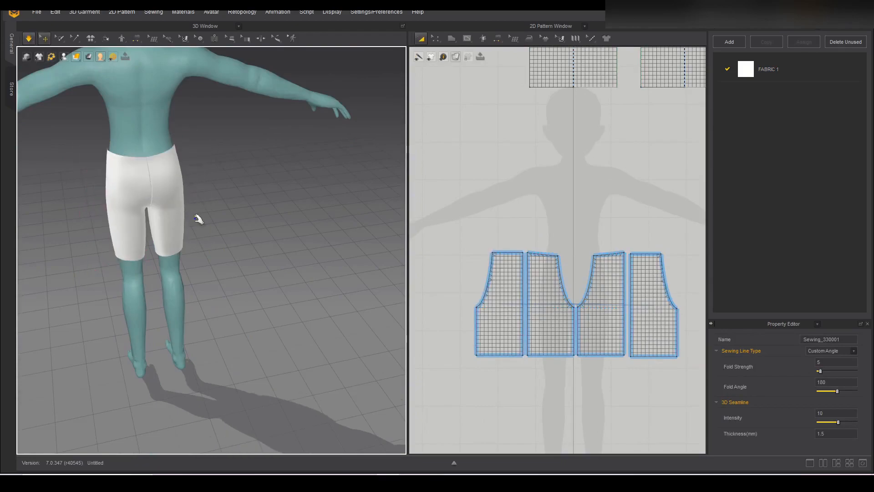
Show all the top's pieces again in 3D and simulate the top together with the shorts.
{"action": "right_click_drag", "start_coordinate": [195, 219], "coordinate": [331, 228]}
{"action": "key", "text": "b"}
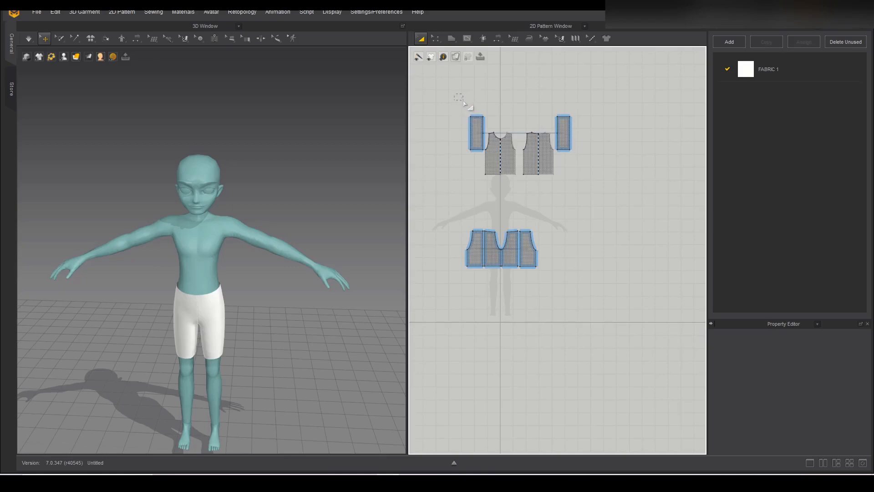
{"action": "left_click_drag", "start_coordinate": [600, 207], "coordinate": [601, 208]}
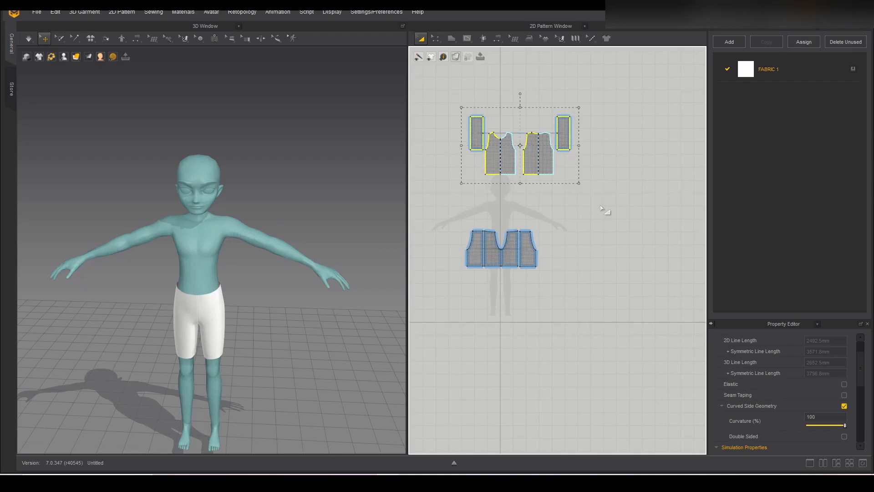
{"action": "key", "text": "shift+q"}
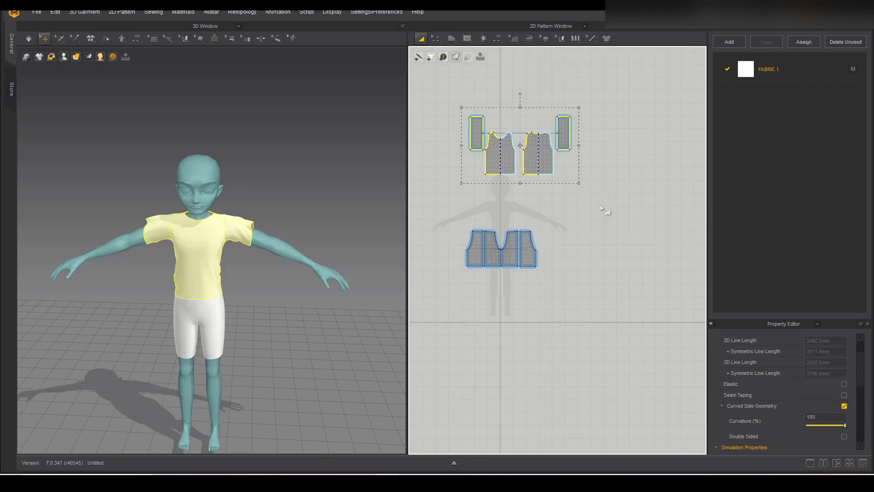
{"action": "left_click", "coordinate": [261, 337]}
{"action": "mouse_move", "coordinate": [261, 337]}
{"action": "right_mouse_down"}
{"action": "mouse_move", "coordinate": [308, 328]}
{"action": "mouse_move", "coordinate": [271, 338]}
{"action": "right_mouse_up"}
{"action": "key", "text": "2"}
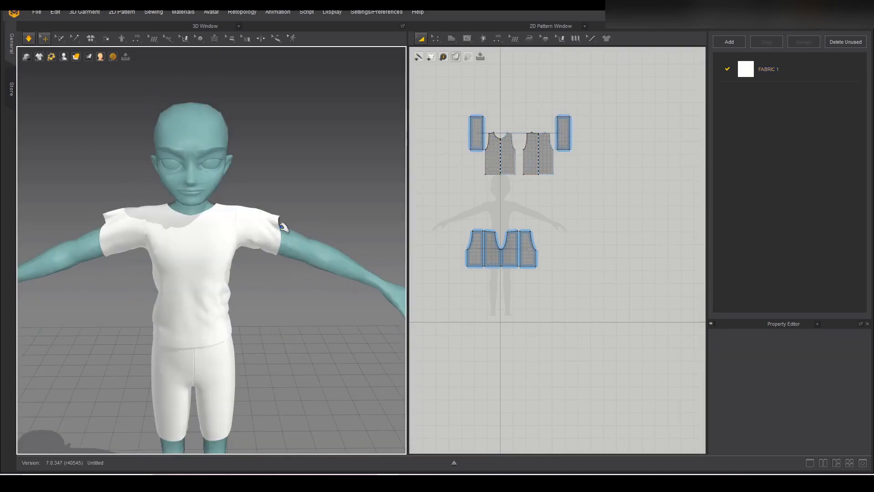
{"action": "right_click_drag", "start_coordinate": [283, 229], "coordinate": [275, 234]}
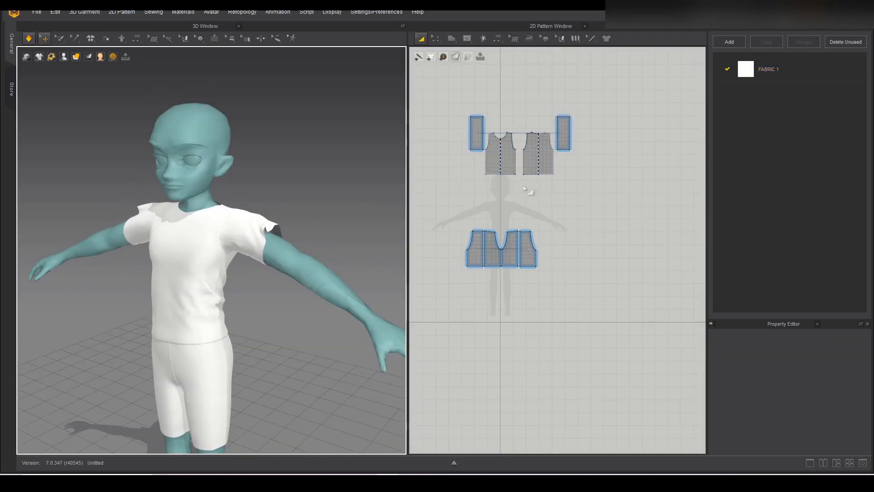
Set the sleeve's cuff edge length to 200 mm, shortening it equally from both ends so the sleeve tapers.
{"action": "scroll", "coordinate": [459, 87], "scroll_direction": "up", "scroll_amount": 7}
{"action": "key", "text": "z"}
{"action": "left_click", "coordinate": [503, 260]}
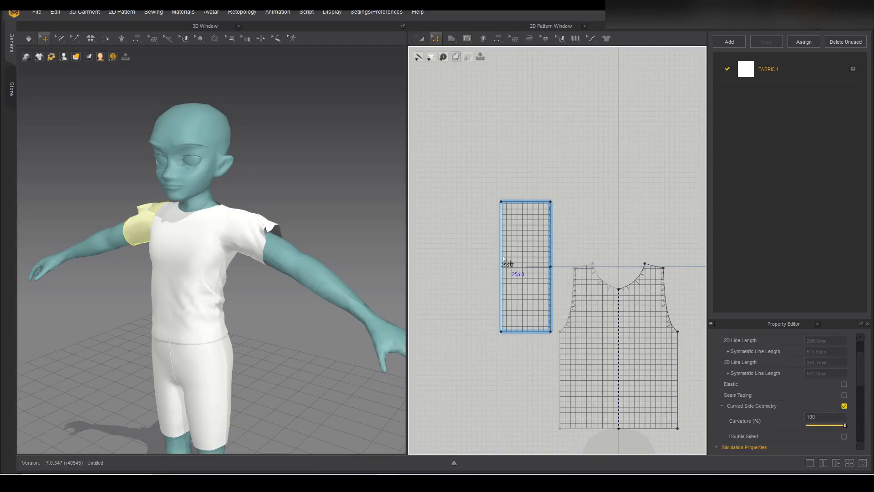
{"action": "right_click", "coordinate": [503, 257]}
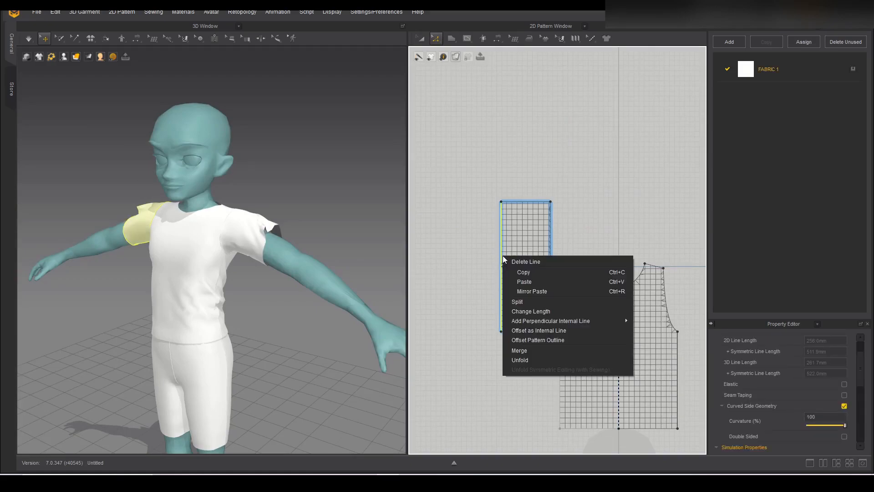
{"action": "left_click", "coordinate": [533, 309]}
{"action": "type", "text": "200"}
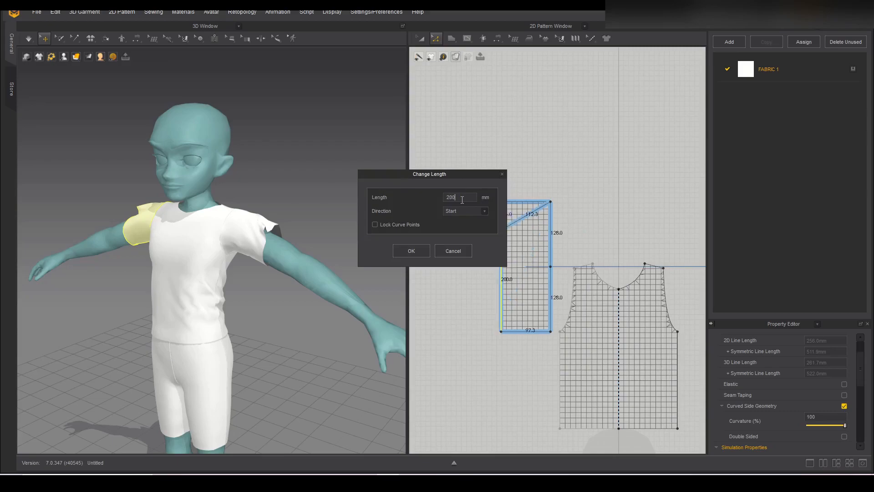
{"action": "left_click", "coordinate": [458, 224]}
{"action": "left_click", "coordinate": [409, 252]}
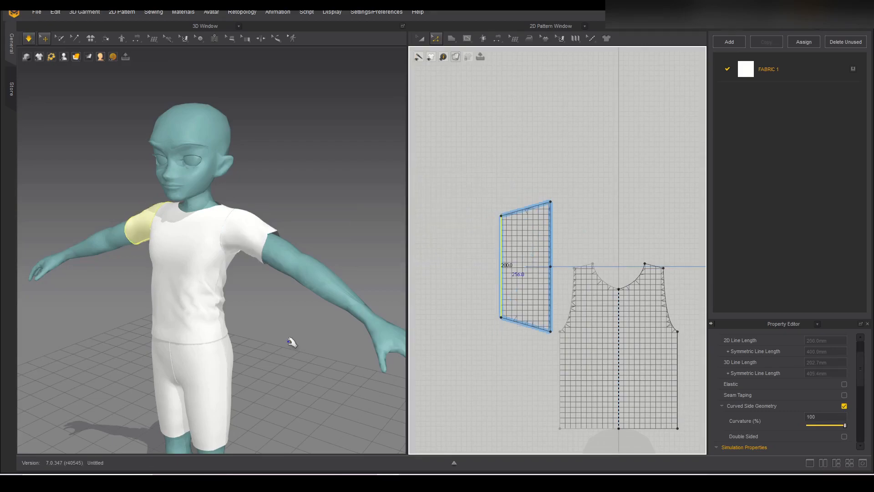
Examine the fit of the simulated top with tapered sleeves and shorts on the avatar from several angles.
{"action": "left_click", "coordinate": [336, 328]}
{"action": "right_click_drag", "start_coordinate": [335, 328], "coordinate": [261, 338]}
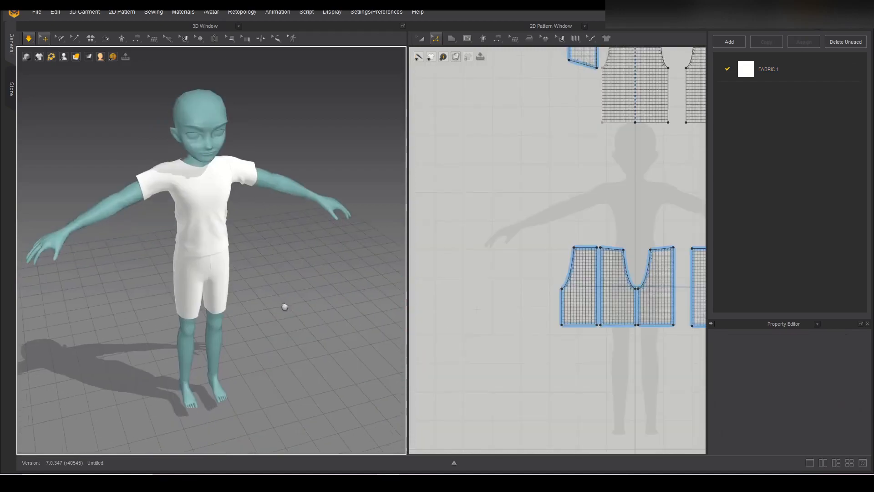
{"action": "right_click_drag", "start_coordinate": [283, 307], "coordinate": [268, 326]}
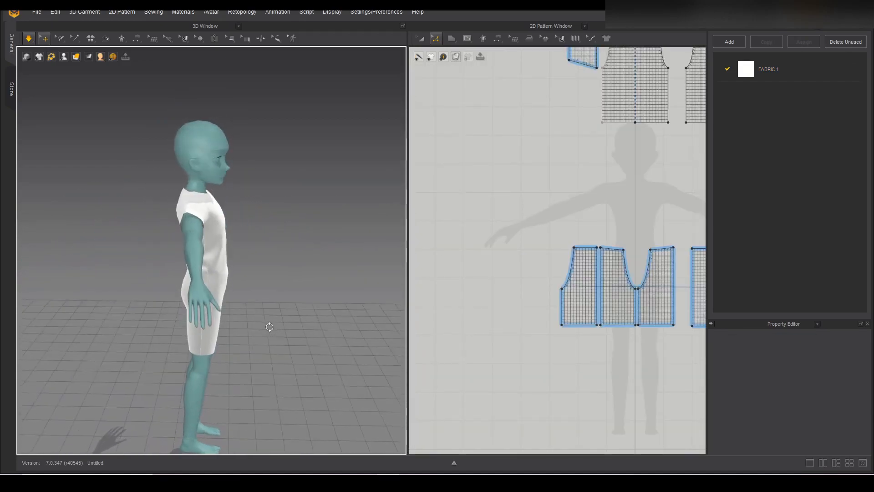
{"action": "right_click_drag", "start_coordinate": [131, 363], "coordinate": [228, 363]}
{"action": "right_click_drag", "start_coordinate": [121, 328], "coordinate": [230, 269]}
{"action": "scroll", "coordinate": [266, 343], "scroll_direction": "up", "scroll_amount": 1}
{"action": "scroll", "coordinate": [253, 339], "scroll_direction": "up", "scroll_amount": 3}
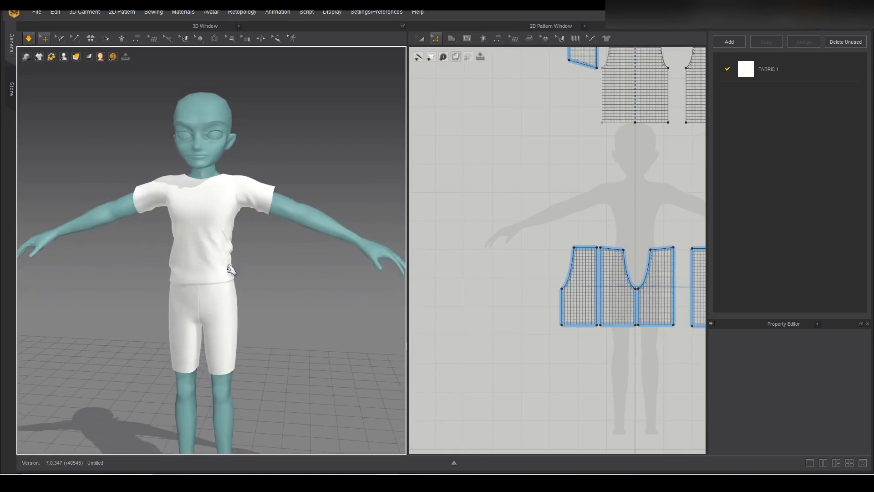
{"action": "scroll", "coordinate": [228, 269], "scroll_direction": "down", "scroll_amount": 3}
{"action": "middle_click_drag", "start_coordinate": [244, 299], "coordinate": [247, 326]}
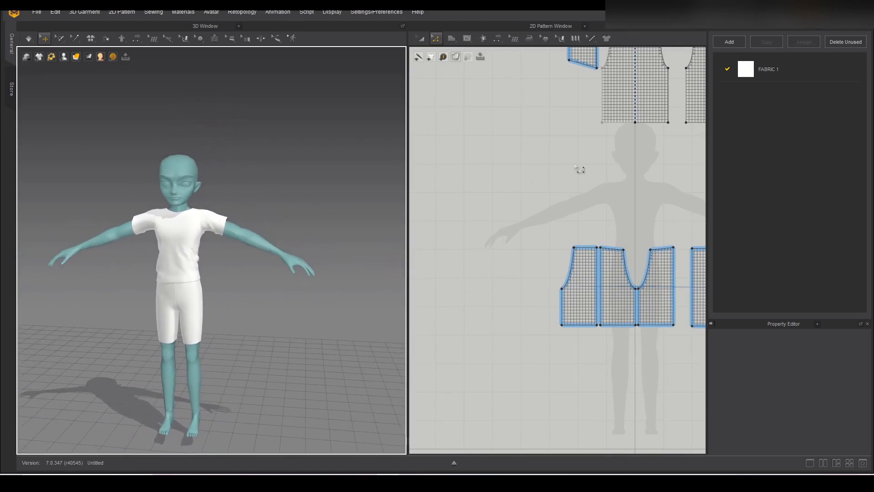
Switch the pattern view to the UV Editor and view the front piece's layout against the draped garment.
{"action": "left_click", "coordinate": [584, 27]}
{"action": "left_click", "coordinate": [547, 113]}
{"action": "scroll", "coordinate": [224, 275], "scroll_direction": "down", "scroll_amount": 2}
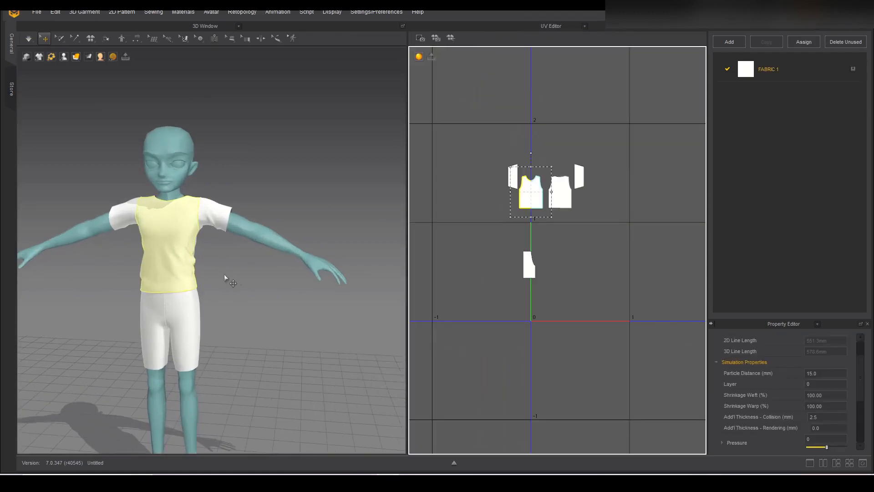
{"action": "right_click_drag", "start_coordinate": [224, 274], "coordinate": [316, 290]}
{"action": "scroll", "coordinate": [308, 321], "scroll_direction": "up", "scroll_amount": 3}
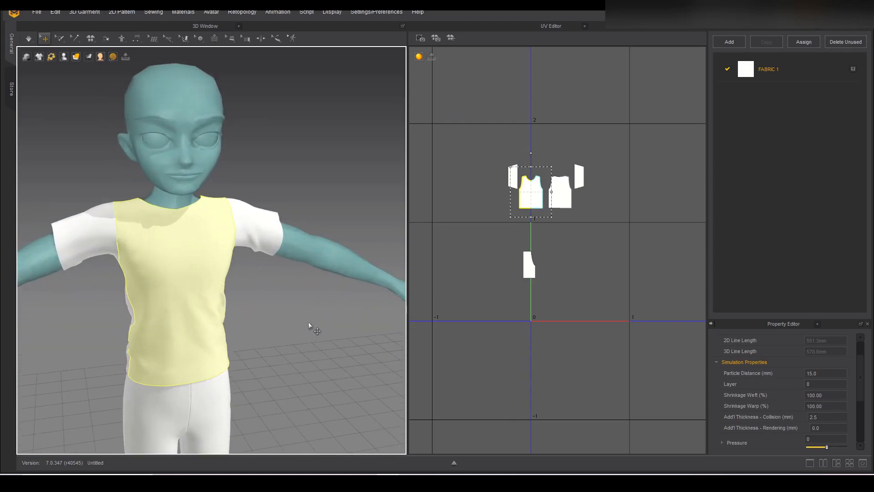
Fit the UV of the top's front piece to the 0-1 tile using an absolute length margin of 20 mm.
{"action": "right_click_drag", "start_coordinate": [308, 322], "coordinate": [256, 299]}
{"action": "scroll", "coordinate": [291, 255], "scroll_direction": "down", "scroll_amount": 2}
{"action": "right_click_drag", "start_coordinate": [291, 256], "coordinate": [161, 312]}
{"action": "scroll", "coordinate": [161, 312], "scroll_direction": "up", "scroll_amount": 1}
{"action": "right_click_drag", "start_coordinate": [161, 312], "coordinate": [199, 311]}
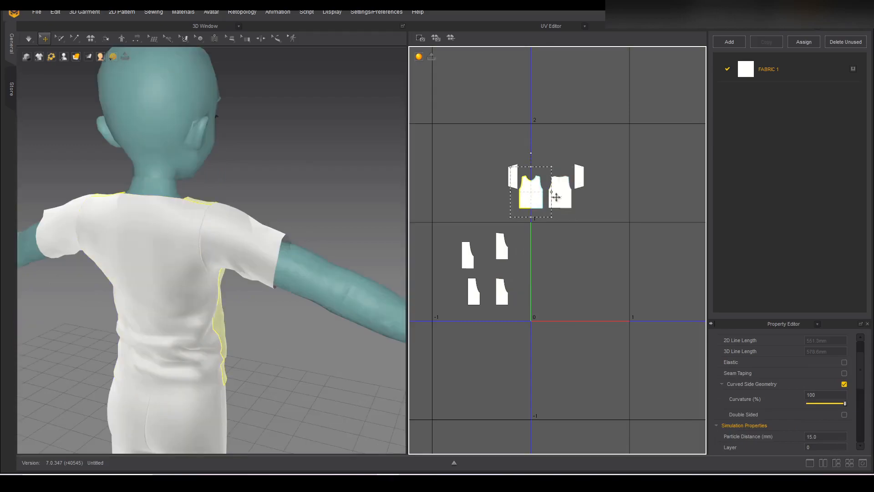
{"action": "left_click", "coordinate": [559, 200]}
{"action": "left_click", "coordinate": [538, 203]}
{"action": "right_click", "coordinate": [535, 198]}
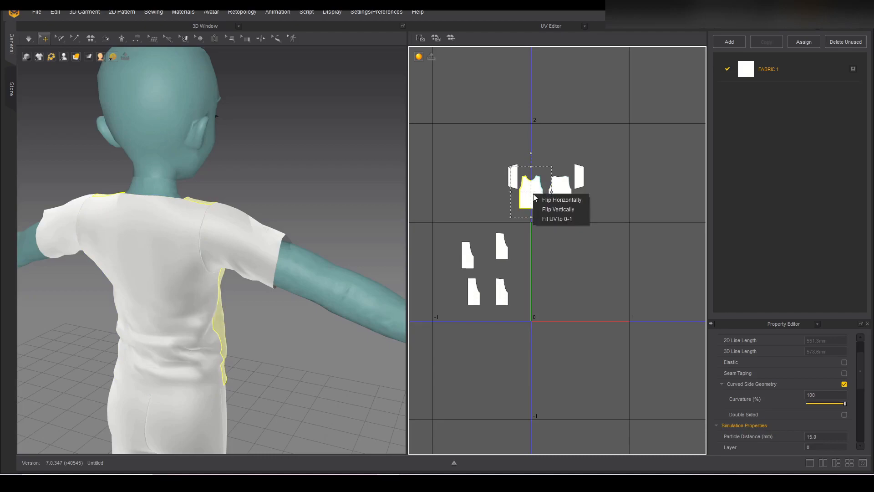
{"action": "left_click", "coordinate": [555, 221]}
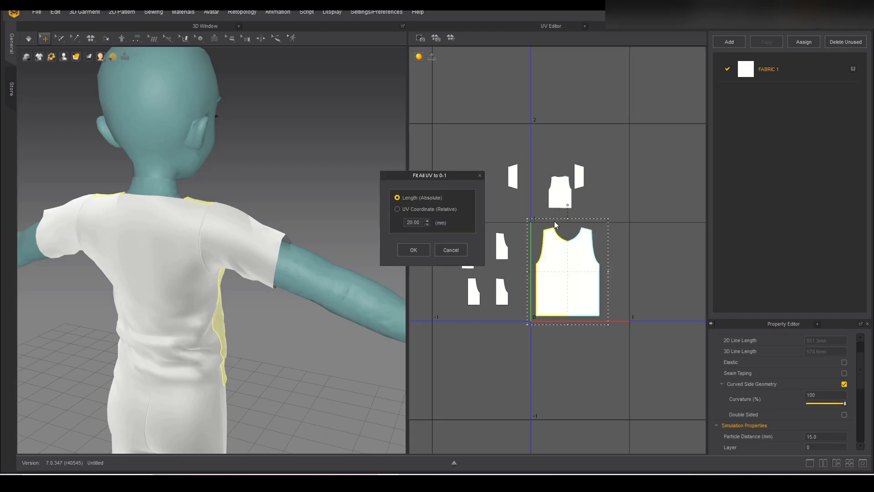
{"action": "left_click", "coordinate": [421, 251]}
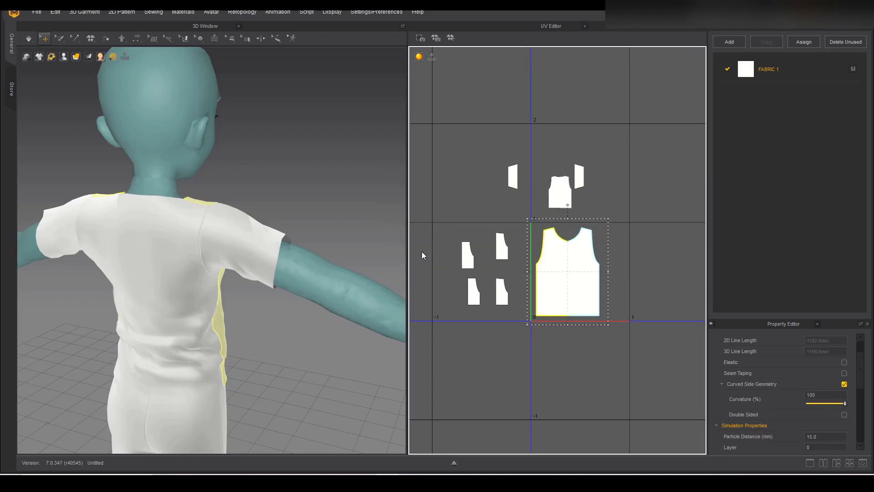
Fit the UV of the top's back piece to the same 0-1 tile with a 20 mm absolute length margin.
{"action": "left_click", "coordinate": [549, 200]}
{"action": "right_click", "coordinate": [549, 201]}
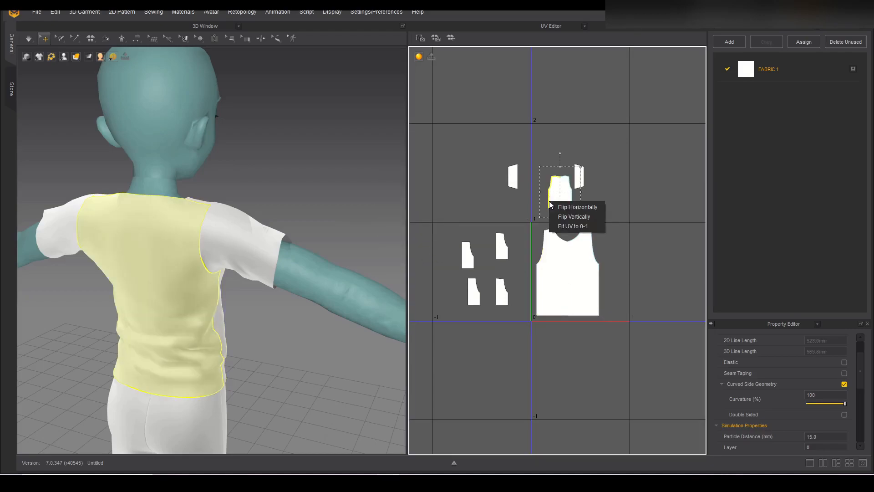
{"action": "left_click", "coordinate": [569, 222]}
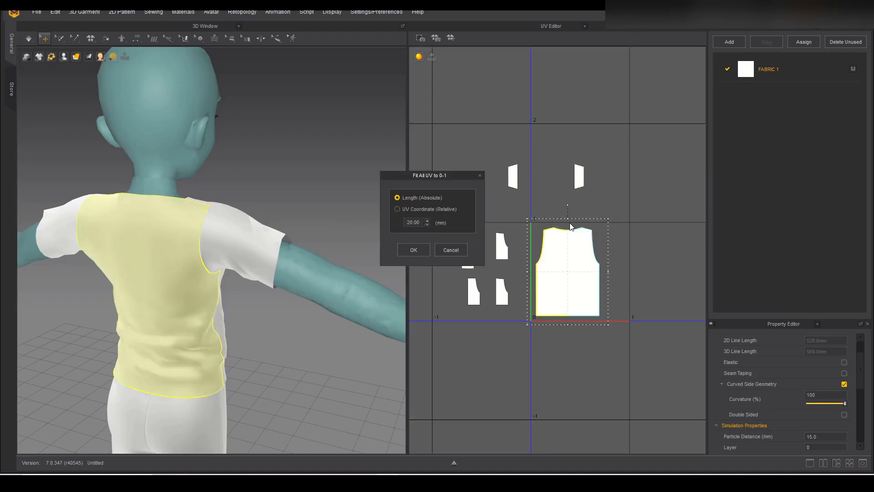
{"action": "left_click", "coordinate": [422, 248]}
{"action": "scroll", "coordinate": [610, 287], "scroll_direction": "down", "scroll_amount": 3}
{"action": "scroll", "coordinate": [552, 279], "scroll_direction": "up", "scroll_amount": 3}
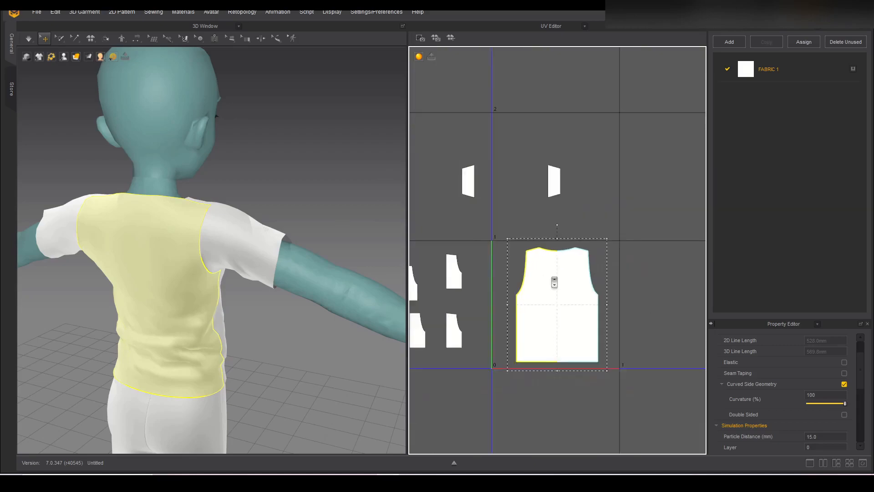
{"action": "middle_click_drag", "start_coordinate": [582, 304], "coordinate": [622, 318]}
{"action": "scroll", "coordinate": [572, 283], "scroll_direction": "up", "scroll_amount": 4}
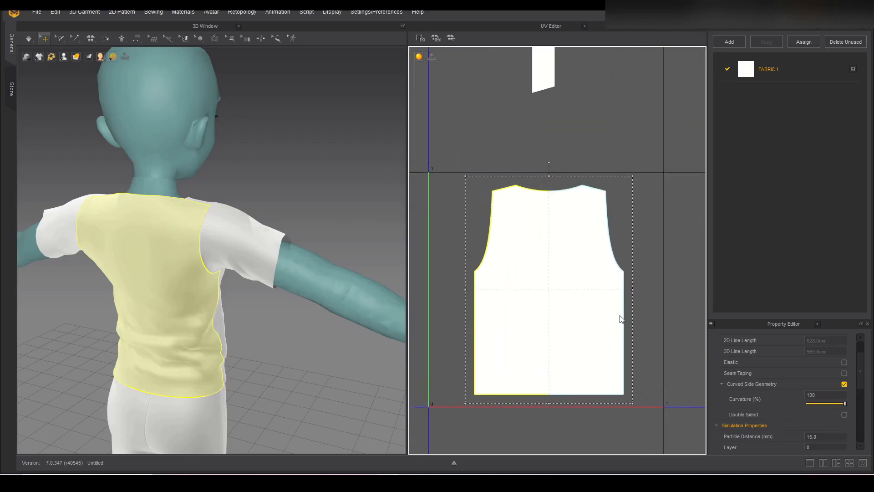
Examine the draped top's front, back and side seams from several angles against the overlapping body pieces in the UV layout.
{"action": "scroll", "coordinate": [621, 318], "scroll_direction": "down", "scroll_amount": 2}
{"action": "left_click", "coordinate": [190, 311]}
{"action": "right_click_drag", "start_coordinate": [260, 350], "coordinate": [146, 330]}
{"action": "left_click", "coordinate": [267, 342]}
{"action": "right_click_drag", "start_coordinate": [373, 374], "coordinate": [218, 342]}
{"action": "right_click_drag", "start_coordinate": [304, 276], "coordinate": [279, 168]}
{"action": "right_click_drag", "start_coordinate": [82, 219], "coordinate": [292, 163]}
{"action": "left_click", "coordinate": [291, 163]}
{"action": "right_click_drag", "start_coordinate": [287, 133], "coordinate": [275, 193]}
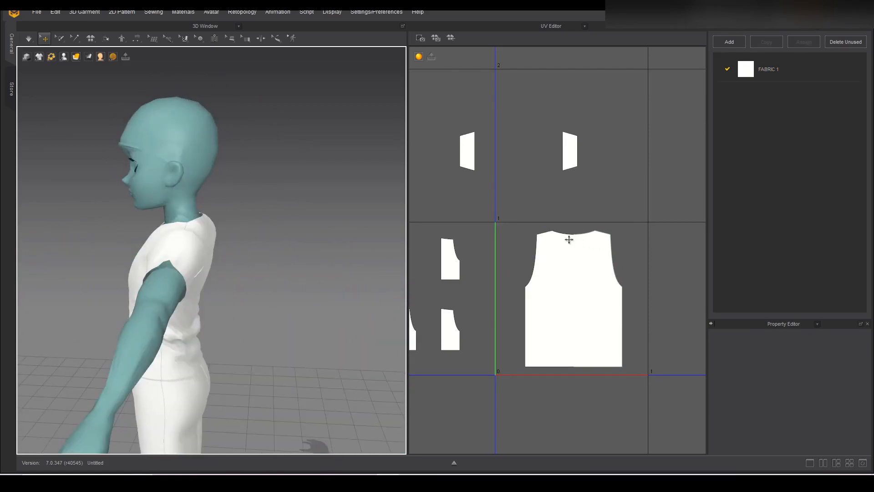
{"action": "scroll", "coordinate": [547, 226], "scroll_direction": "down", "scroll_amount": 2}
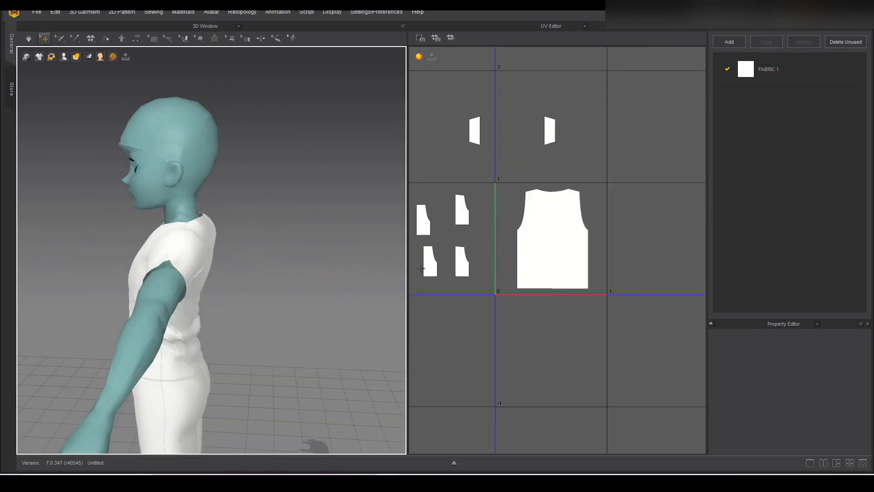
{"action": "right_click_drag", "start_coordinate": [255, 316], "coordinate": [316, 315]}
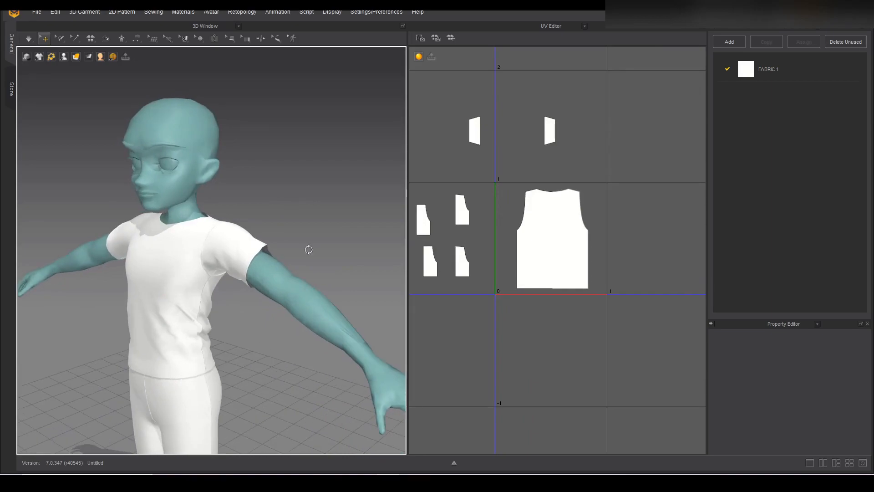
{"action": "right_click_drag", "start_coordinate": [306, 248], "coordinate": [356, 250]}
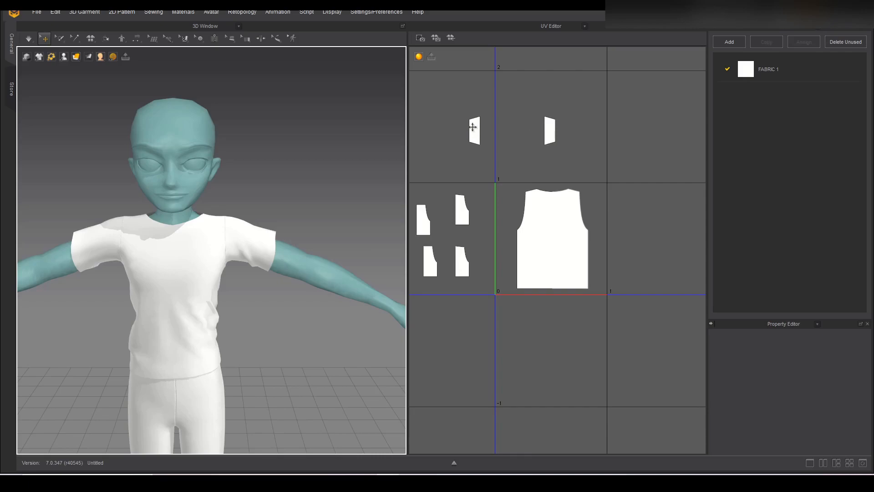
Try placing the top's back piece beside the front piece, outside the 0-1 UV tile.
{"action": "left_click_drag", "start_coordinate": [514, 175], "coordinate": [602, 308]}
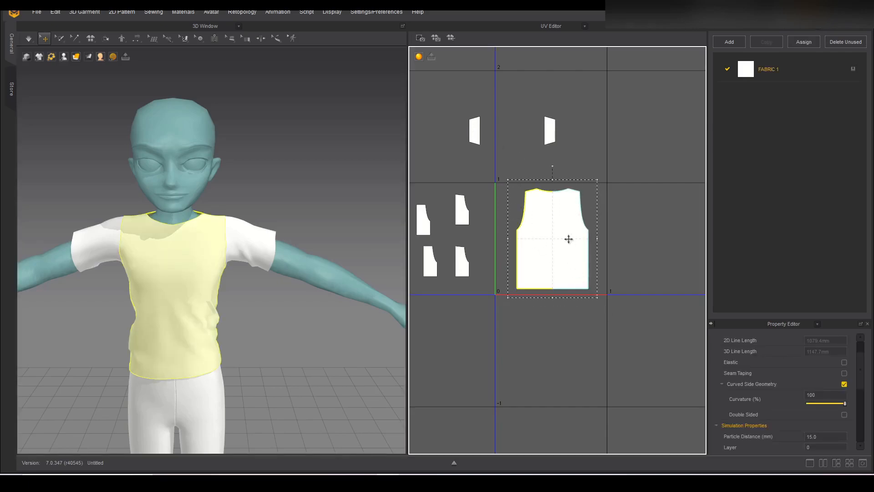
{"action": "left_click", "coordinate": [638, 272]}
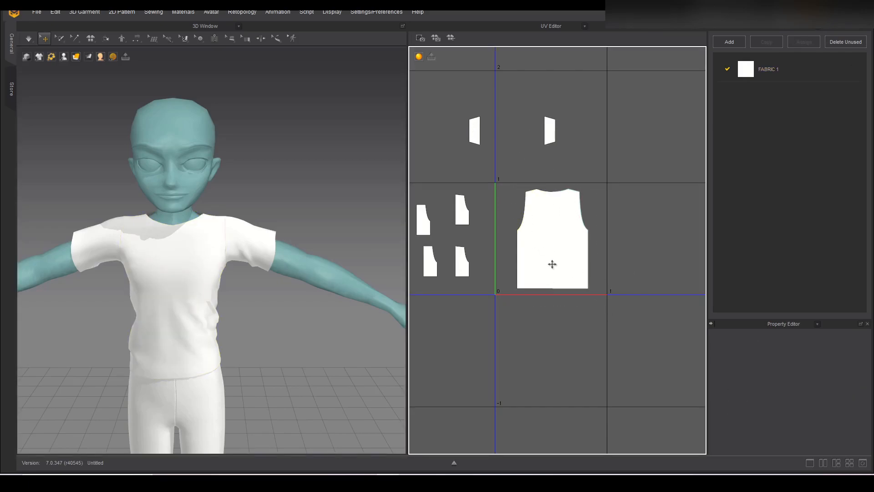
{"action": "left_click_drag", "start_coordinate": [550, 261], "coordinate": [644, 260]}
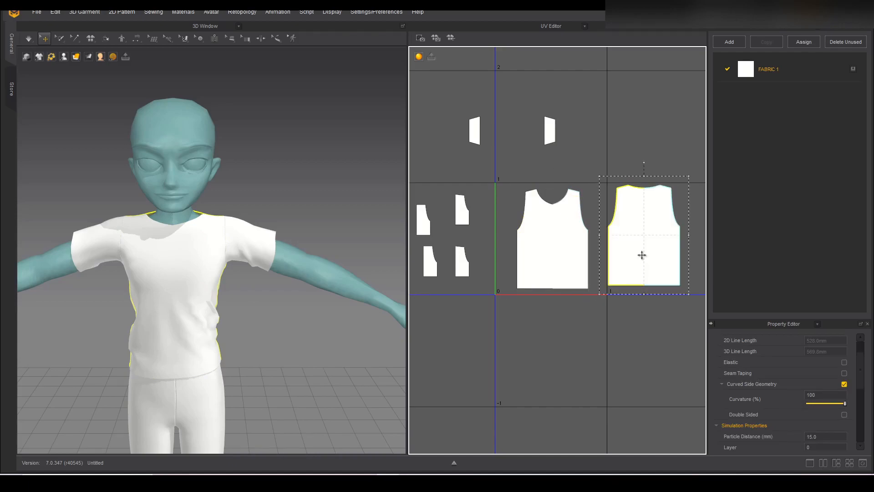
{"action": "left_click", "coordinate": [595, 248]}
{"action": "middle_click_drag", "start_coordinate": [595, 248], "coordinate": [585, 308]}
{"action": "left_click", "coordinate": [563, 300]}
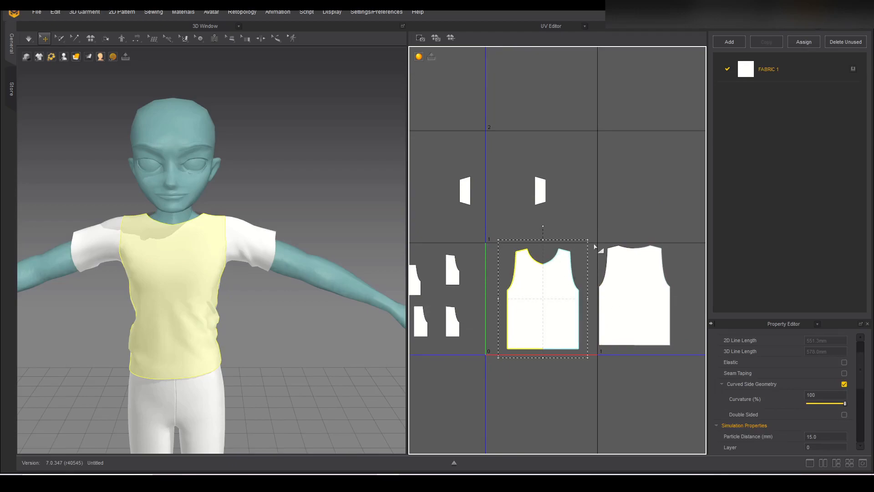
{"action": "left_click", "coordinate": [616, 304]}
{"action": "key", "text": "ctrl+z"}
Inspect how the overlapping front and back pieces fill the 0-1 tile and compare them with the draped top.
{"action": "scroll", "coordinate": [606, 295], "scroll_direction": "up", "scroll_amount": 2}
{"action": "right_click_drag", "start_coordinate": [232, 340], "coordinate": [105, 339]}
{"action": "middle_click_drag", "start_coordinate": [578, 266], "coordinate": [613, 245]}
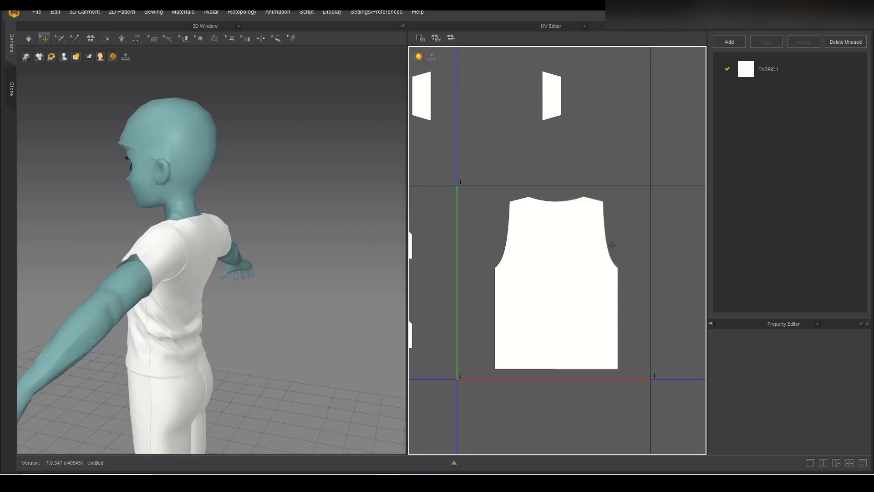
{"action": "scroll", "coordinate": [612, 245], "scroll_direction": "down", "scroll_amount": 5}
{"action": "left_click", "coordinate": [608, 263]}
{"action": "mouse_move", "coordinate": [607, 263]}
{"action": "middle_mouse_down"}
{"action": "mouse_move", "coordinate": [602, 252]}
{"action": "mouse_move", "coordinate": [600, 272]}
{"action": "middle_mouse_up"}
{"action": "scroll", "coordinate": [606, 258], "scroll_direction": "up", "scroll_amount": 5}
{"action": "left_click", "coordinate": [623, 333]}
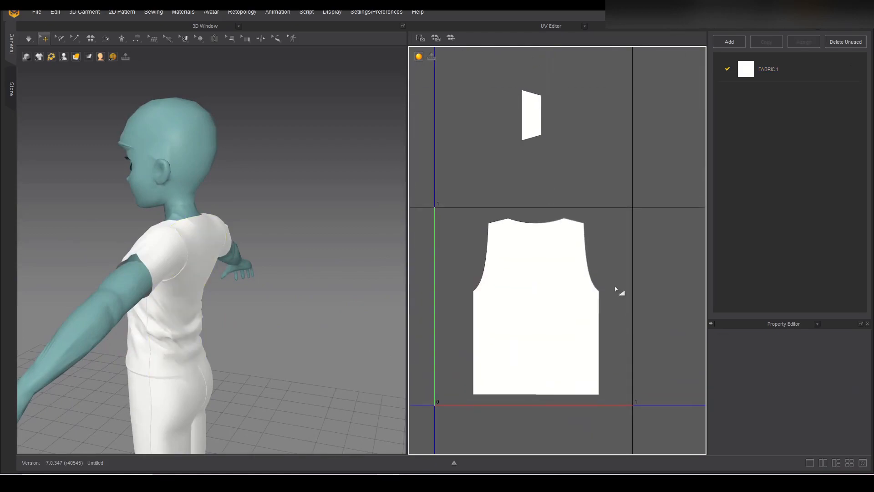
Set the back piece beside the front piece and fit both together into the 0-1 UV tile.
{"action": "scroll", "coordinate": [616, 289], "scroll_direction": "down", "scroll_amount": 4}
{"action": "right_click_drag", "start_coordinate": [174, 313], "coordinate": [256, 323]}
{"action": "left_click_drag", "start_coordinate": [581, 312], "coordinate": [677, 320]}
{"action": "key", "text": "ctrl+a"}
{"action": "right_click", "coordinate": [687, 320]}
{"action": "left_click", "coordinate": [701, 351]}
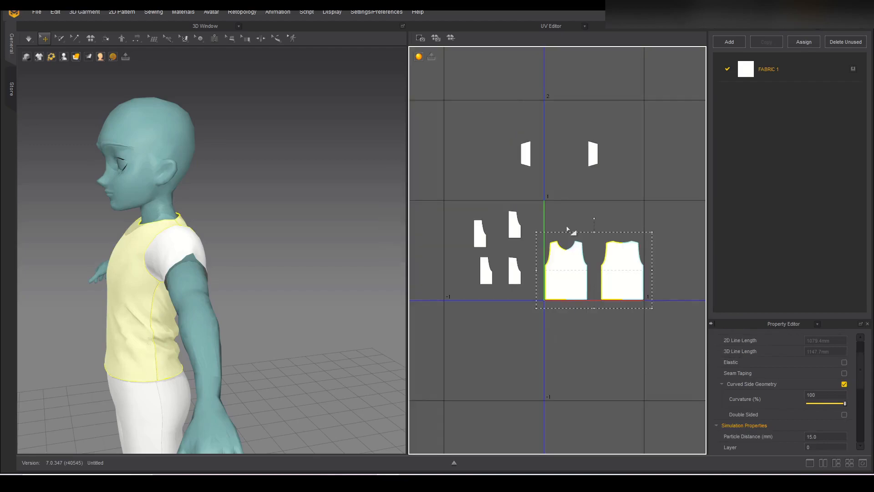
{"action": "left_click", "coordinate": [567, 229]}
{"action": "scroll", "coordinate": [557, 227], "scroll_direction": "down", "scroll_amount": 4}
{"action": "middle_click_drag", "start_coordinate": [557, 227], "coordinate": [489, 183]}
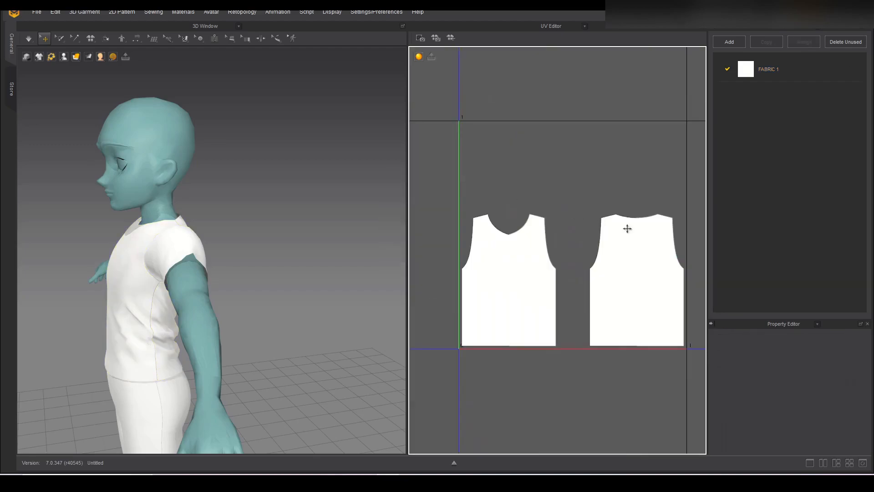
{"action": "scroll", "coordinate": [574, 174], "scroll_direction": "down", "scroll_amount": 4}
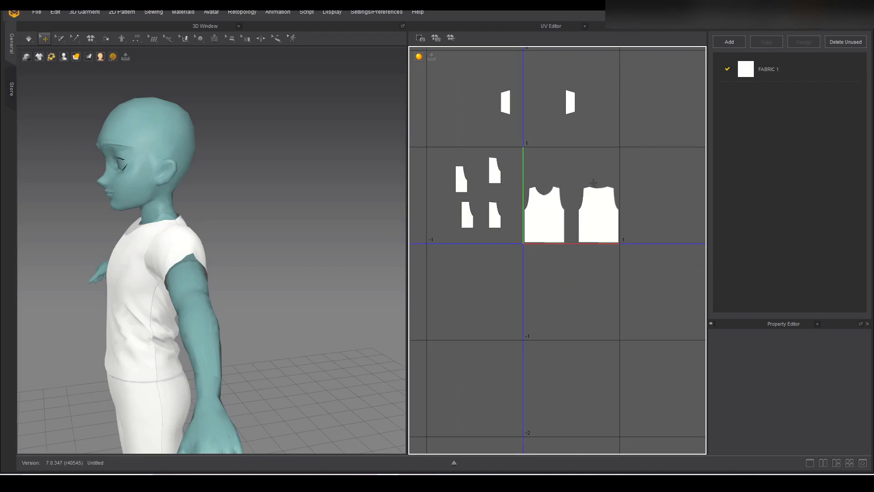
Undo the combined fit and the back piece's move, restoring the separately fitted, overlapping front and back pieces.
{"action": "key", "text": "ctrl+z"}
{"action": "key", "text": "ctrl+z"}
{"action": "key", "text": "ctrl+z"}
{"action": "key", "text": "ctrl+z"}
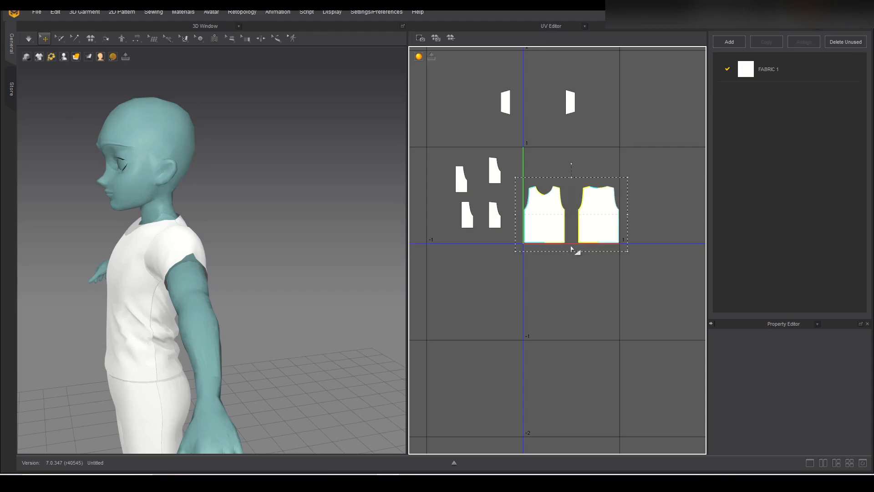
{"action": "key", "text": "ctrl+z"}
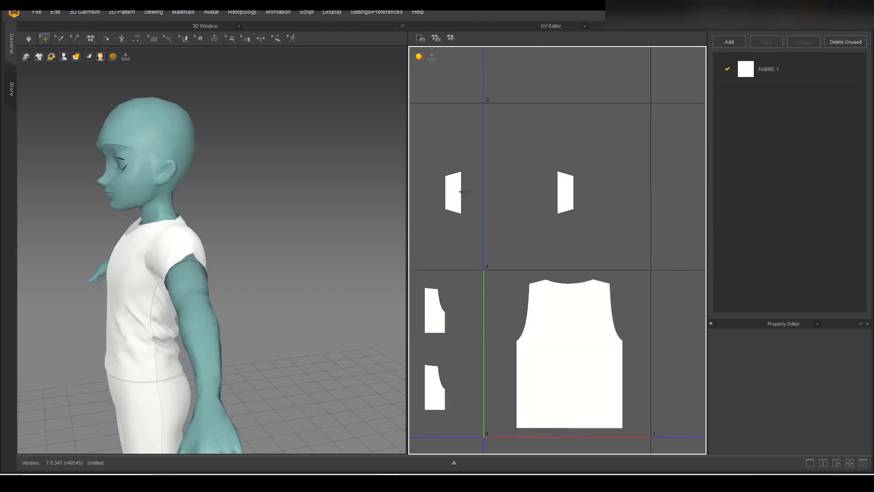
Place the two sleeve pieces side by side and fit them together into the 0-1 UV tile.
{"action": "left_click_drag", "start_coordinate": [460, 191], "coordinate": [498, 190]}
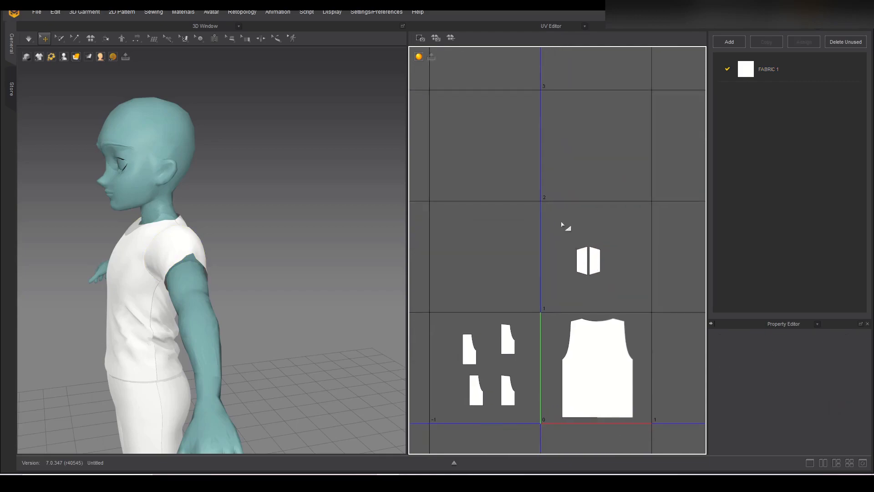
{"action": "left_click_drag", "start_coordinate": [614, 290], "coordinate": [621, 297]}
{"action": "scroll", "coordinate": [621, 296], "scroll_direction": "up", "scroll_amount": 4}
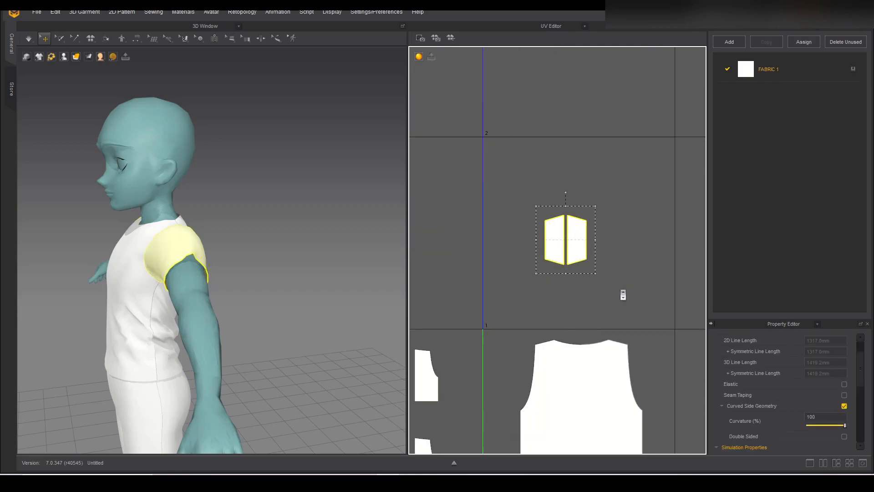
{"action": "right_click", "coordinate": [598, 195]}
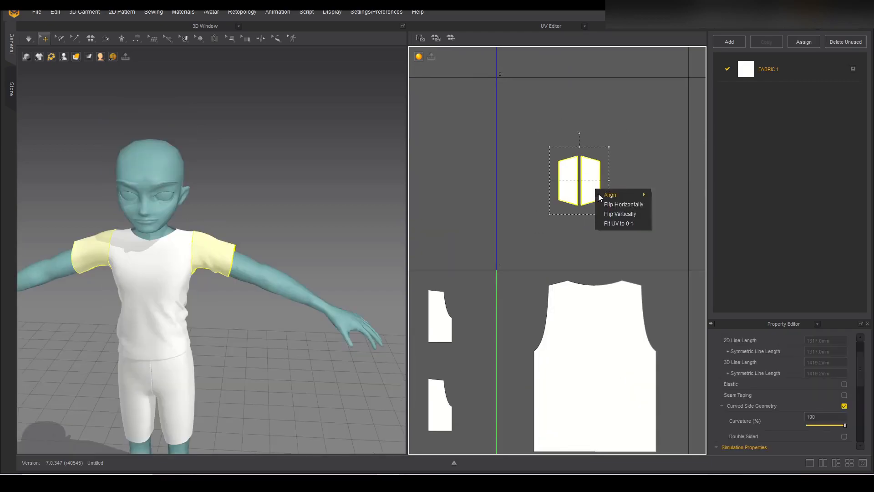
{"action": "left_click", "coordinate": [619, 223]}
{"action": "key", "text": "Return"}
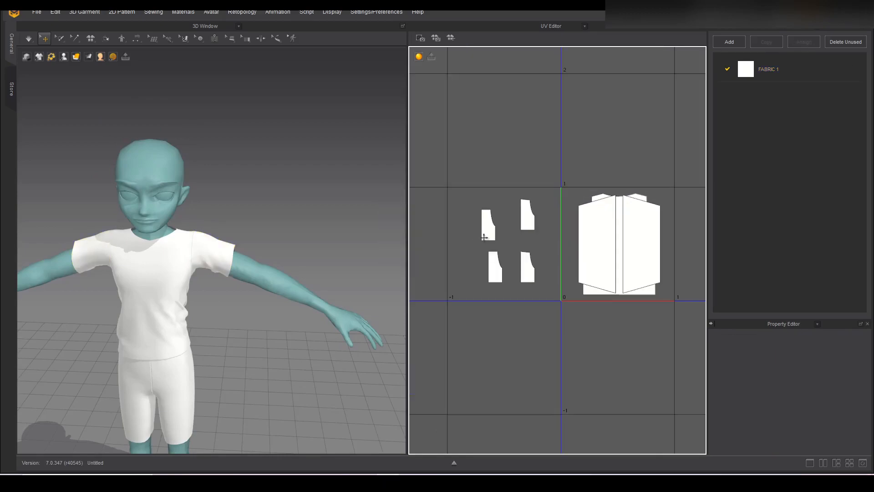
Arrange the four shorts pieces in a two-by-two group, with the backs in one column and the fronts in the other.
{"action": "scroll", "coordinate": [512, 236], "scroll_direction": "up", "scroll_amount": 3}
{"action": "left_click", "coordinate": [491, 223]}
{"action": "left_click", "coordinate": [522, 226]}
{"action": "left_click_drag", "start_coordinate": [526, 230], "coordinate": [527, 236]}
{"action": "left_click_drag", "start_coordinate": [545, 308], "coordinate": [487, 299]}
{"action": "left_click", "coordinate": [485, 301]}
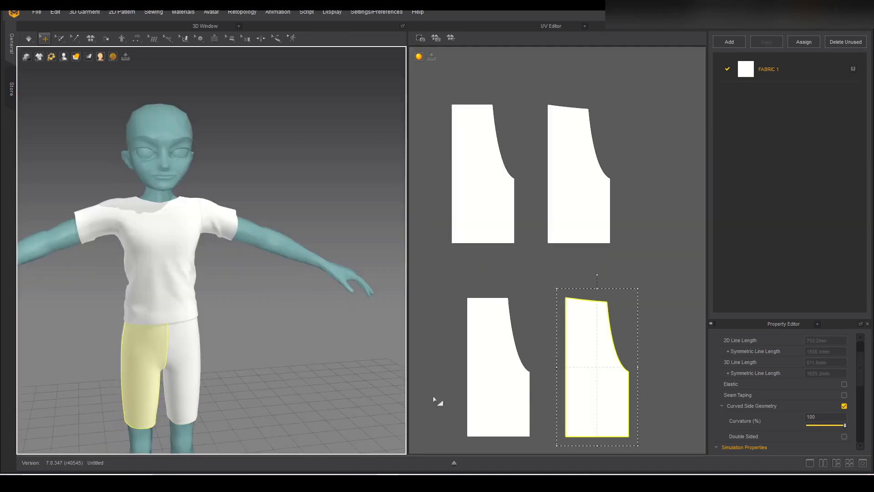
Flip one leg's shorts pieces horizontally and fit the mirrored front and back pairs into the 0-1 UV tile.
{"action": "left_click", "coordinate": [599, 206]}
{"action": "right_click", "coordinate": [601, 210]}
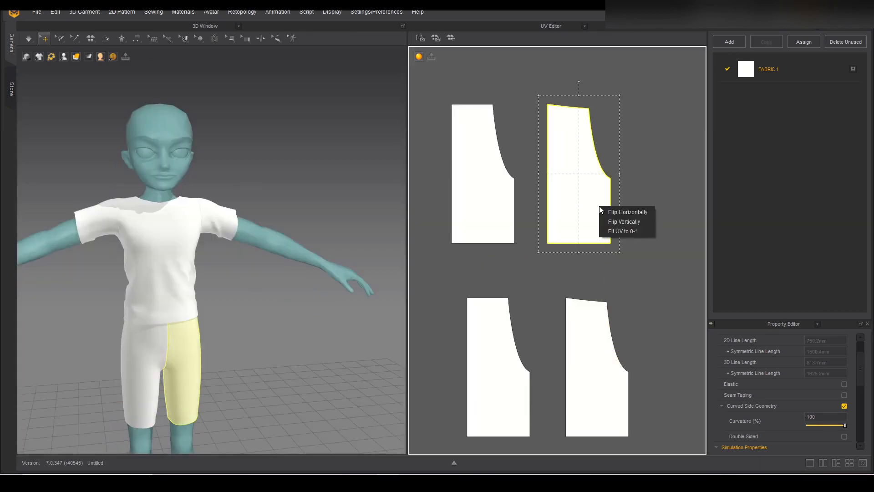
{"action": "left_click", "coordinate": [628, 213]}
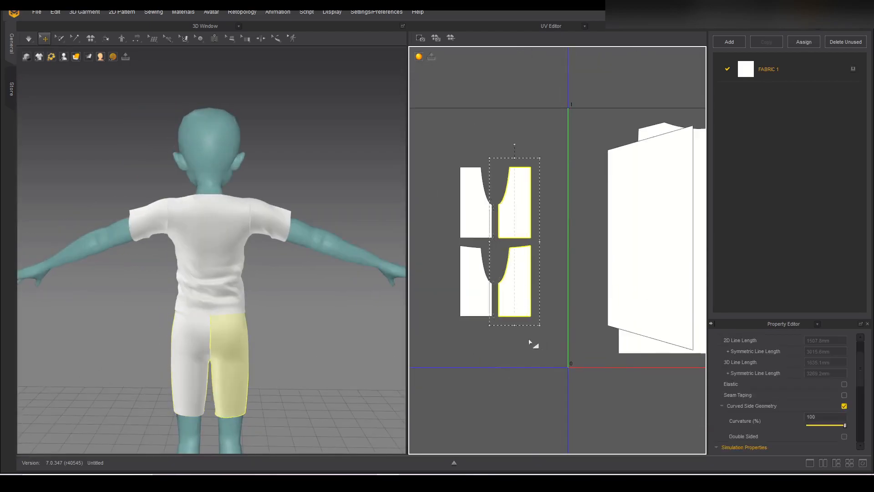
{"action": "scroll", "coordinate": [533, 359], "scroll_direction": "up", "scroll_amount": 2}
{"action": "left_click", "coordinate": [585, 403]}
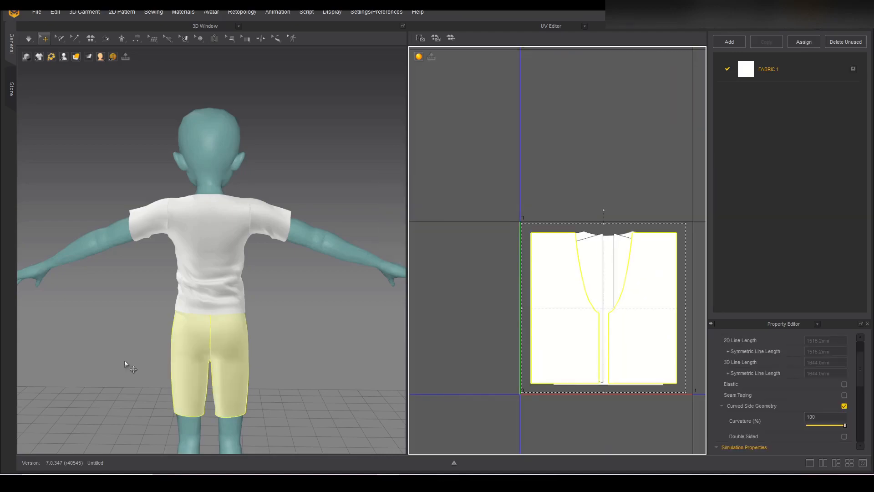
Select the top's body pieces, sleeves and shorts pieces on the avatar and check where each one lies in the UV layout.
{"action": "scroll", "coordinate": [145, 367], "scroll_direction": "down", "scroll_amount": 2}
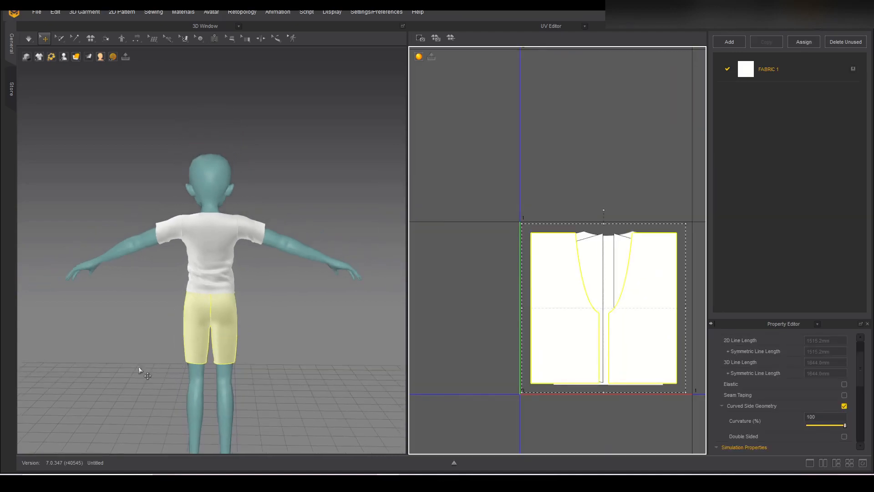
{"action": "right_click_drag", "start_coordinate": [145, 367], "coordinate": [54, 369]}
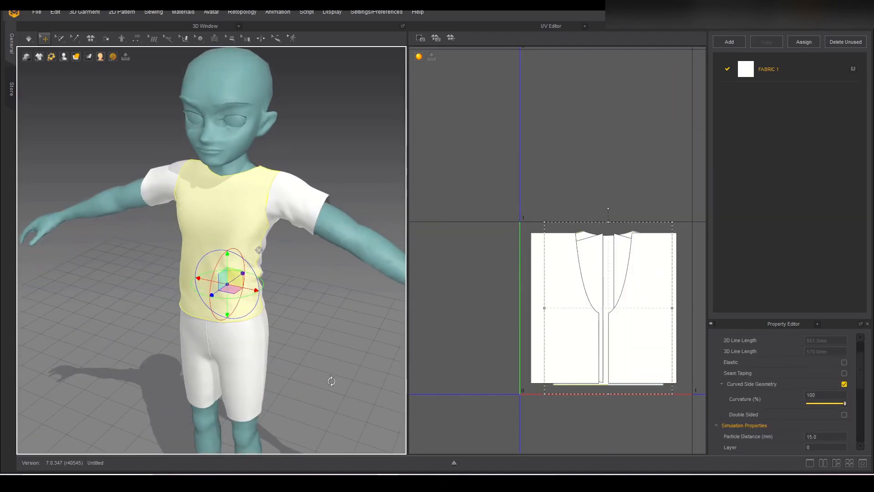
{"action": "right_click_drag", "start_coordinate": [331, 381], "coordinate": [216, 362]}
{"action": "left_click", "coordinate": [281, 308]}
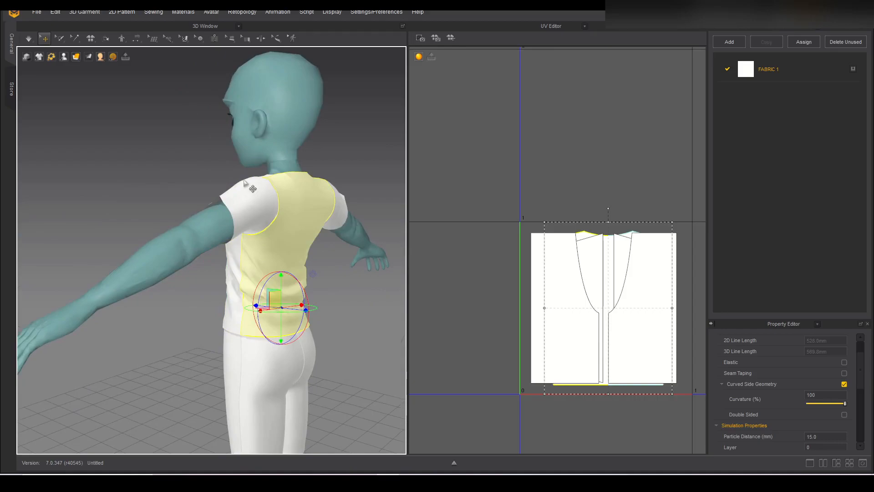
{"action": "left_click", "coordinate": [247, 195]}
{"action": "left_click", "coordinate": [340, 214]}
{"action": "left_click", "coordinate": [313, 387]}
{"action": "left_click", "coordinate": [284, 354]}
{"action": "right_click_drag", "start_coordinate": [151, 402], "coordinate": [304, 400]}
{"action": "left_click", "coordinate": [267, 418]}
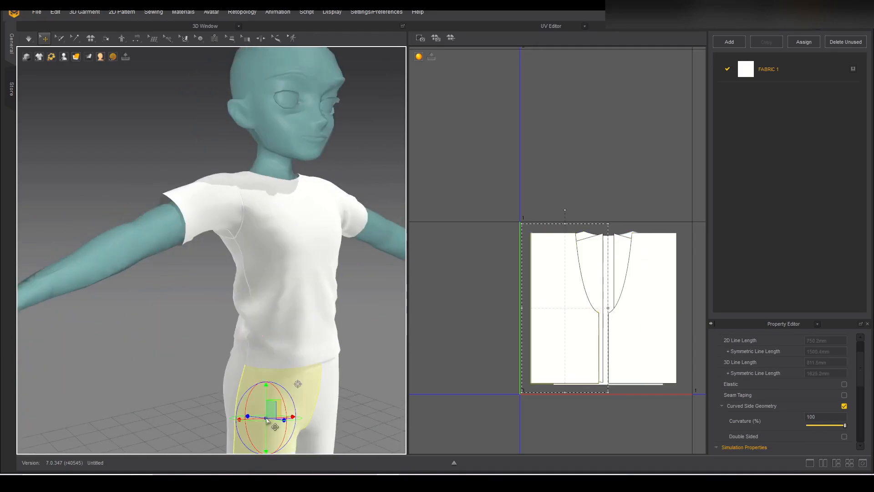
Clear the shorts selection, switch from the UV Editor back to the 2D Pattern Window and select all the garment's pattern pieces.
{"action": "left_click", "coordinate": [319, 409]}
{"action": "scroll", "coordinate": [347, 336], "scroll_direction": "down", "scroll_amount": 3}
{"action": "right_click_drag", "start_coordinate": [347, 336], "coordinate": [298, 358]}
{"action": "middle_click_drag", "start_coordinate": [325, 358], "coordinate": [257, 377]}
{"action": "scroll", "coordinate": [269, 407], "scroll_direction": "down", "scroll_amount": 4}
{"action": "left_click", "coordinate": [328, 336]}
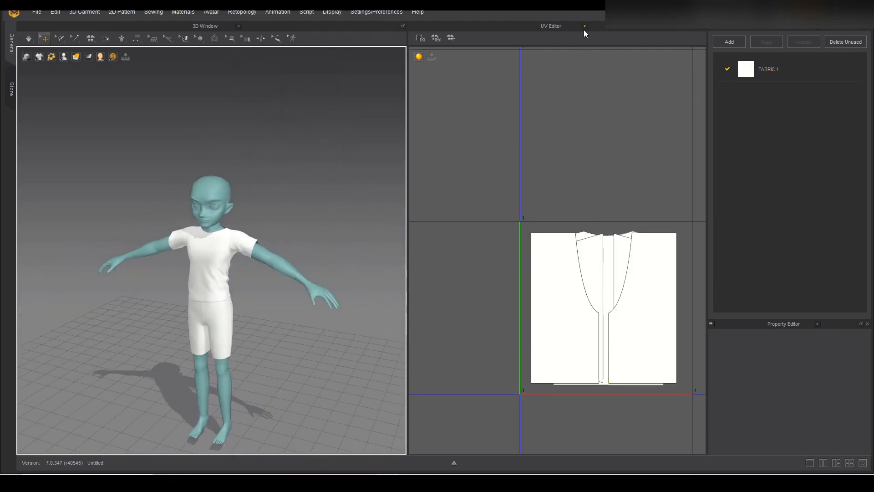
{"action": "left_click", "coordinate": [584, 29]}
{"action": "left_click", "coordinate": [560, 45]}
{"action": "scroll", "coordinate": [315, 256], "scroll_direction": "down", "scroll_amount": 2}
{"action": "key", "text": "ctrl+a"}
Start an OBJ export of the selected garments, saved as "dino outfit obj" in the SOB3D Nino Devkit V1.1 folder.
{"action": "left_click", "coordinate": [37, 12]}
{"action": "mouse_move", "coordinate": [57, 107]}
{"action": "left_click", "coordinate": [134, 123]}
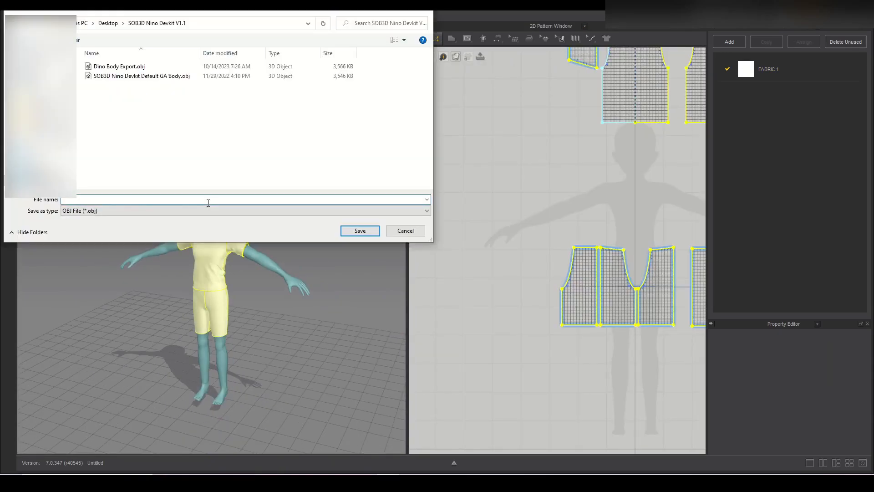
{"action": "type", "text": "dino outfit obj"}
{"action": "key", "text": "Return"}
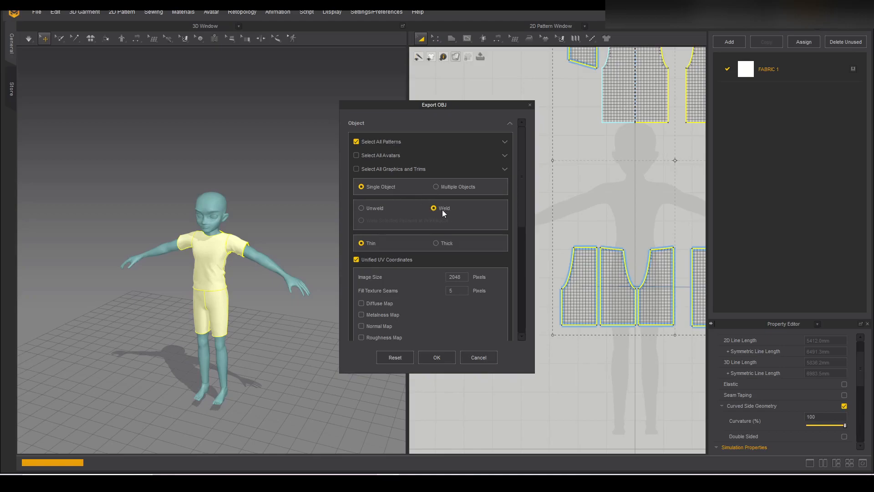
Export all patterns as a single, welded, thin object with unified UV coordinates, at mm scale and 100%, without texture maps.
{"action": "scroll", "coordinate": [444, 209], "scroll_direction": "down", "scroll_amount": 1}
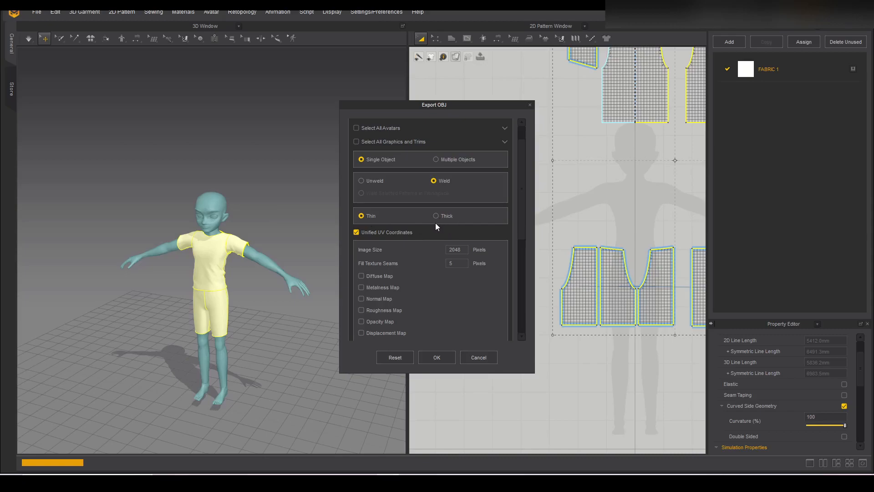
{"action": "scroll", "coordinate": [435, 223], "scroll_direction": "down", "scroll_amount": 2}
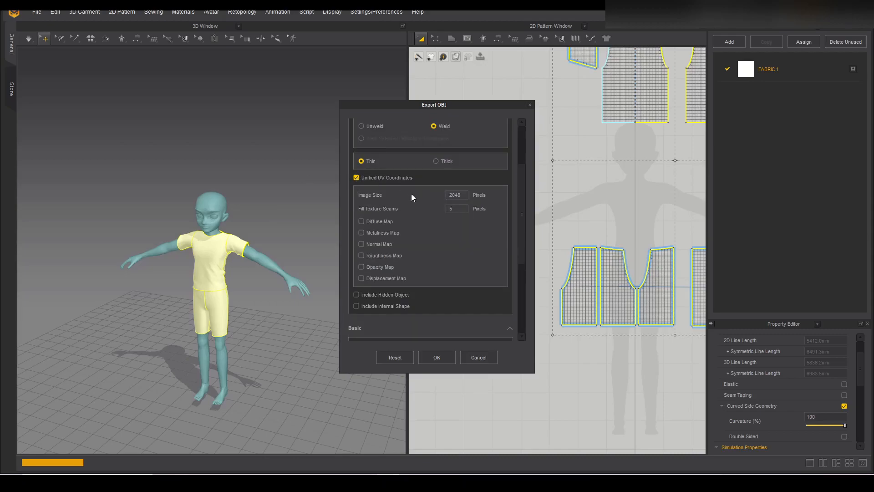
{"action": "scroll", "coordinate": [411, 196], "scroll_direction": "down", "scroll_amount": 5}
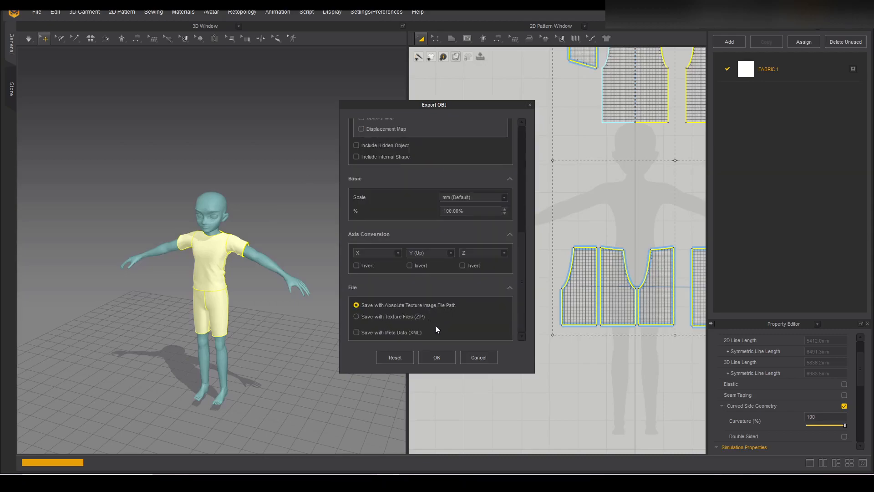
{"action": "left_click", "coordinate": [445, 359]}
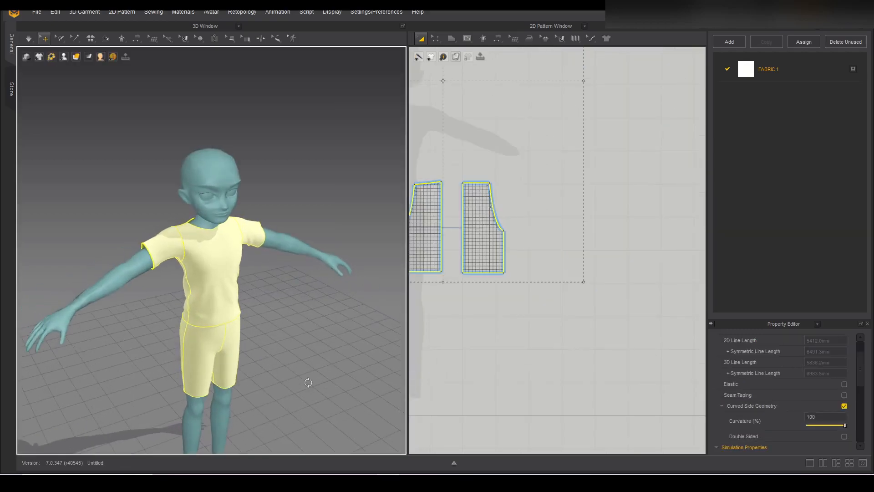
Deselect the garments and inspect the draped top and shorts on the avatar from the front, side and an angle.
{"action": "scroll", "coordinate": [292, 364], "scroll_direction": "up", "scroll_amount": 3}
{"action": "right_click_drag", "start_coordinate": [291, 342], "coordinate": [247, 325]}
{"action": "scroll", "coordinate": [180, 341], "scroll_direction": "down", "scroll_amount": 3}
{"action": "scroll", "coordinate": [273, 328], "scroll_direction": "up", "scroll_amount": 2}
{"action": "left_click", "coordinate": [300, 299]}
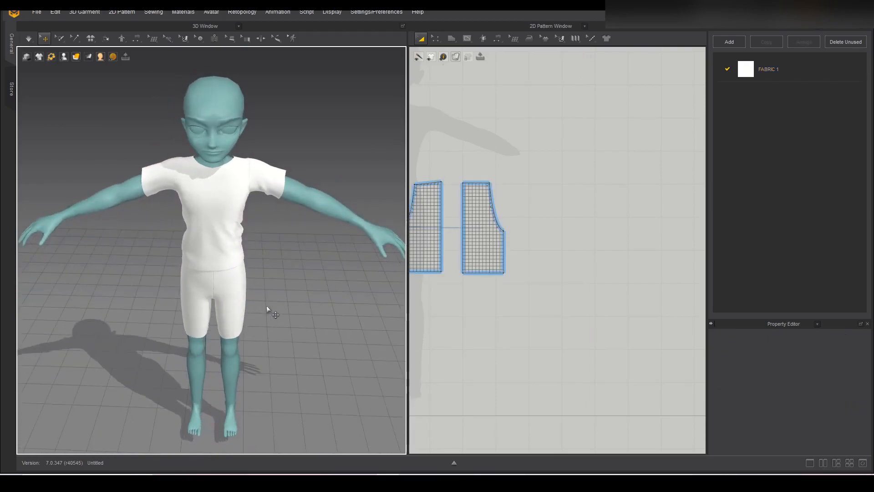
{"action": "scroll", "coordinate": [270, 312], "scroll_direction": "down", "scroll_amount": 3}
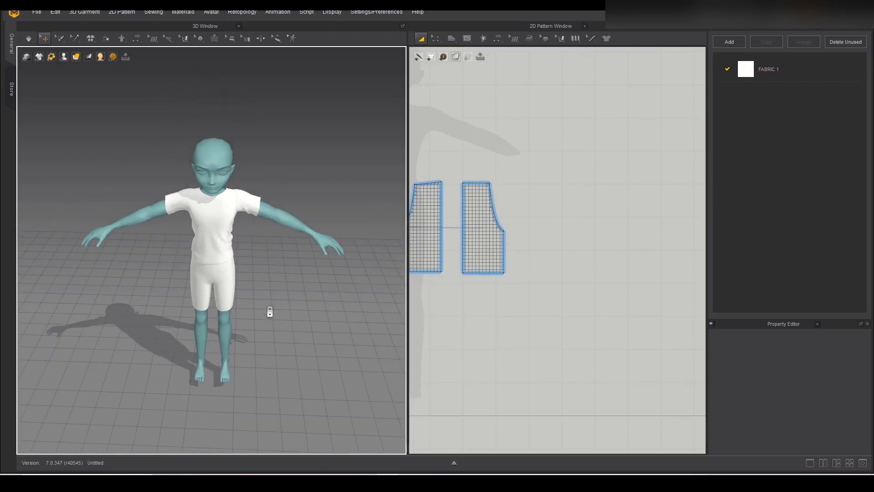
{"action": "right_click_drag", "start_coordinate": [279, 311], "coordinate": [146, 278]}
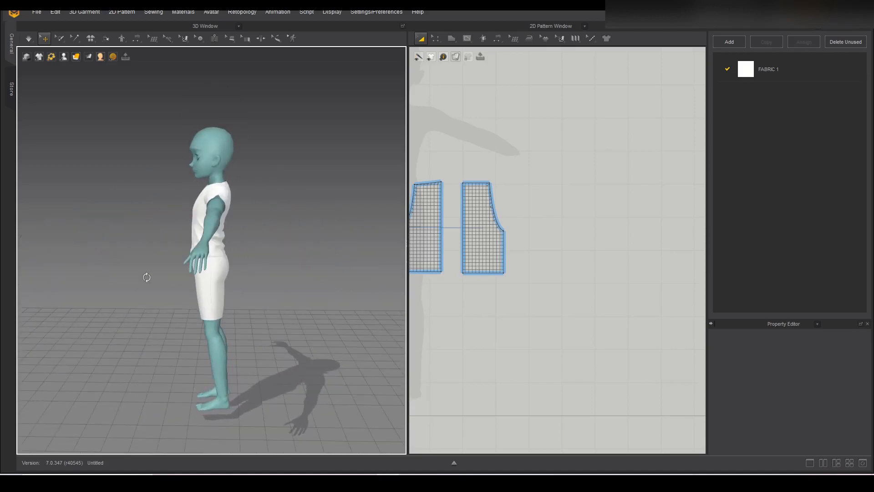
{"action": "middle_click_drag", "start_coordinate": [223, 355], "coordinate": [240, 284]}
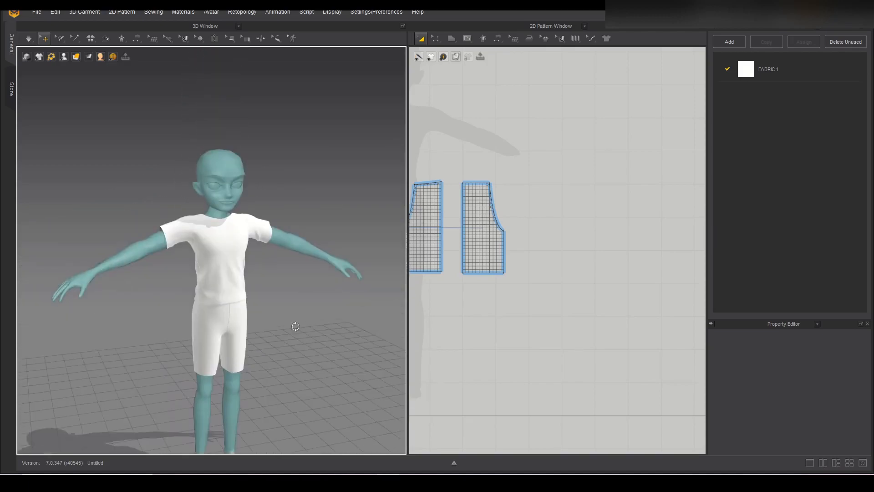
{"action": "right_click_drag", "start_coordinate": [292, 321], "coordinate": [313, 336]}
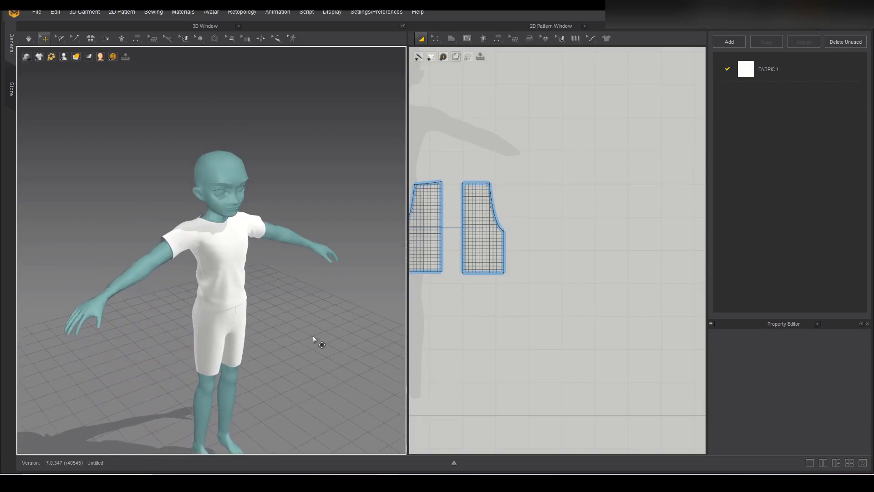